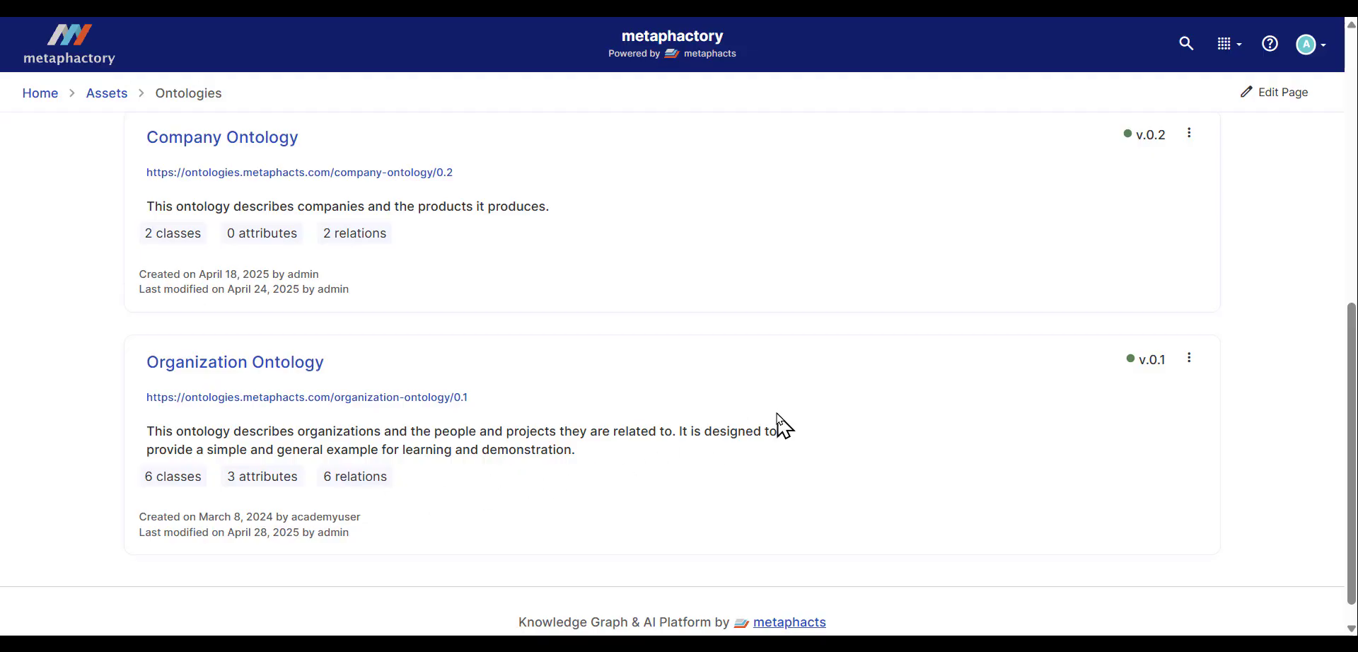
Step: Examine the Organization Ontology's actions menu and its More submenu without choosing anything
left_click(1191, 366)
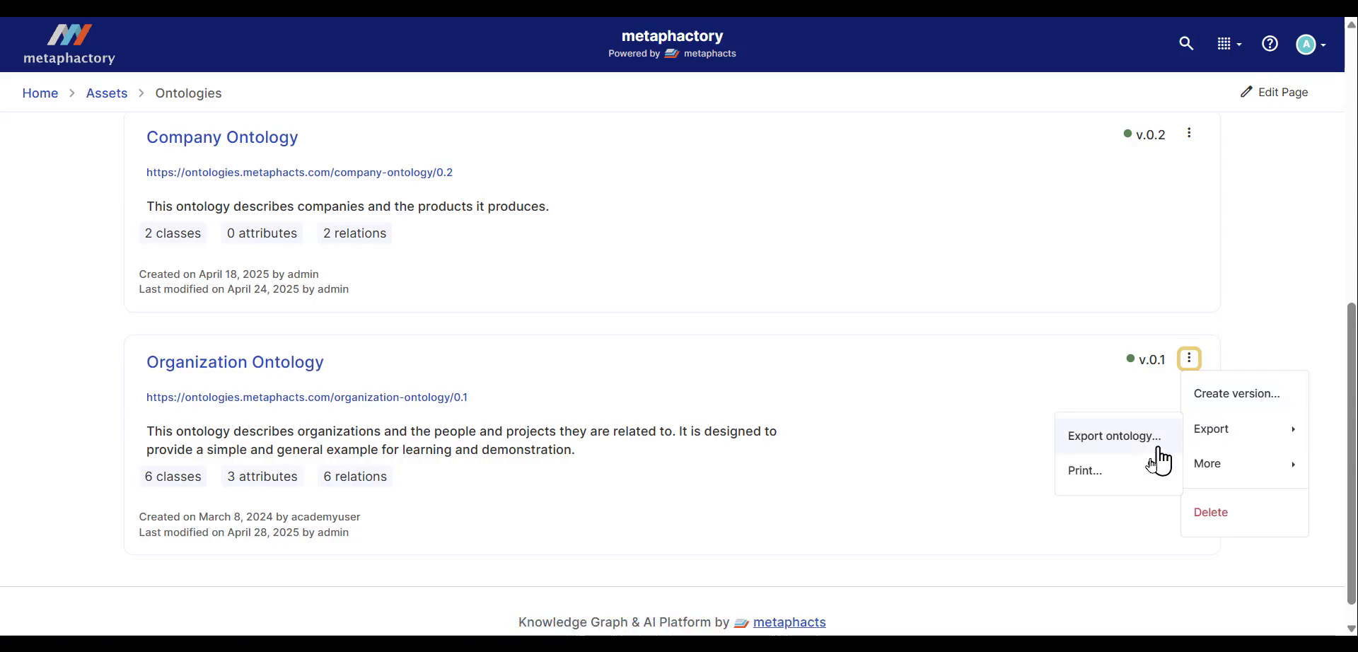
mouse_move(1238, 466)
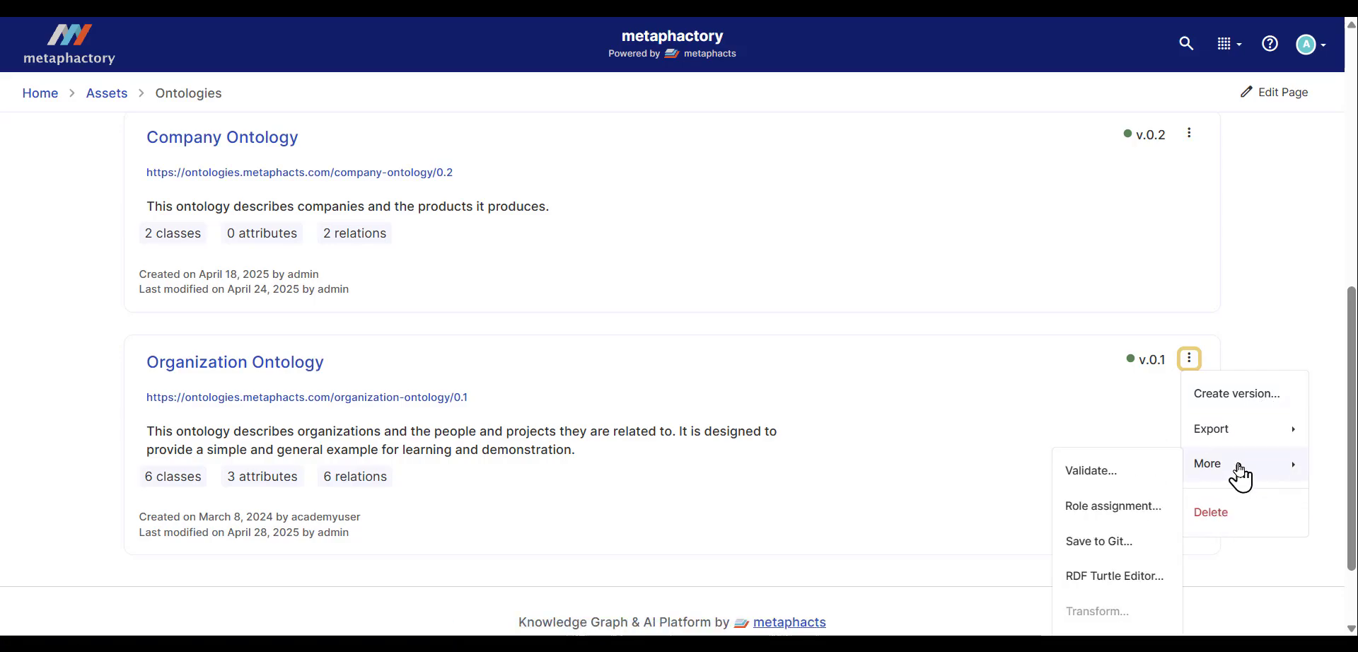
left_click(605, 369)
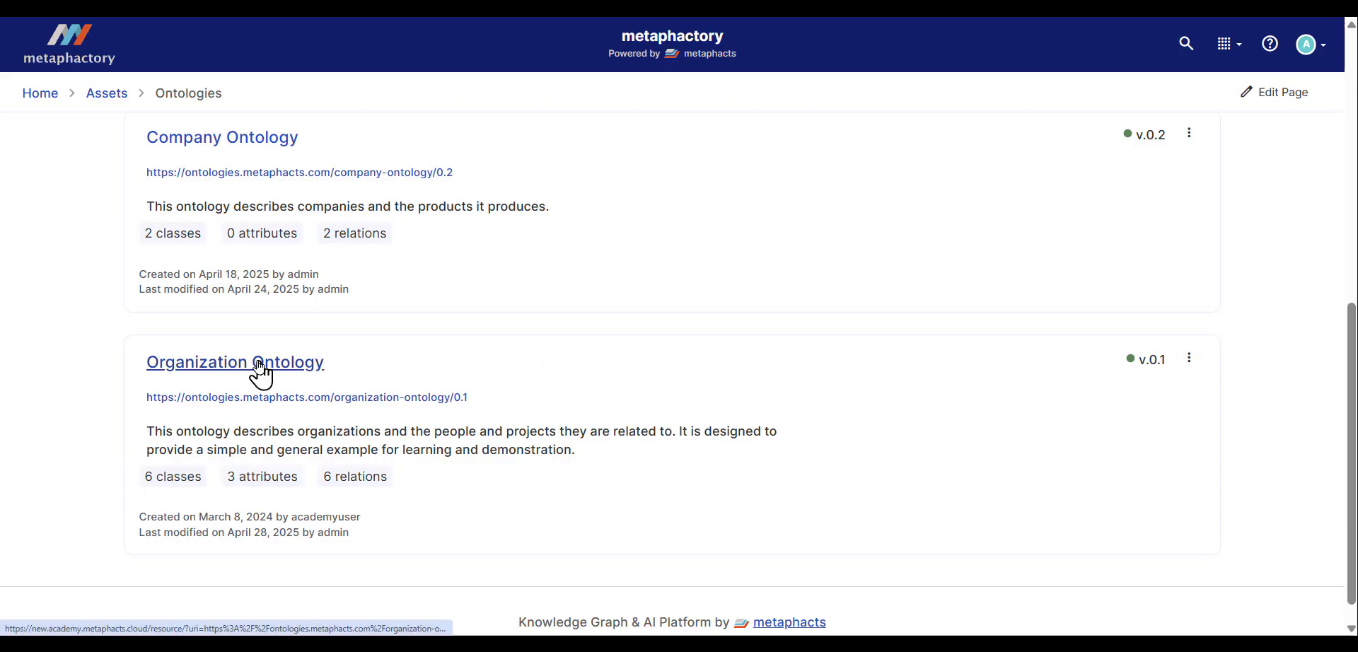
Step: Open the Organization Ontology and browse its lists of attributes, relations and classes
left_click(259, 365)
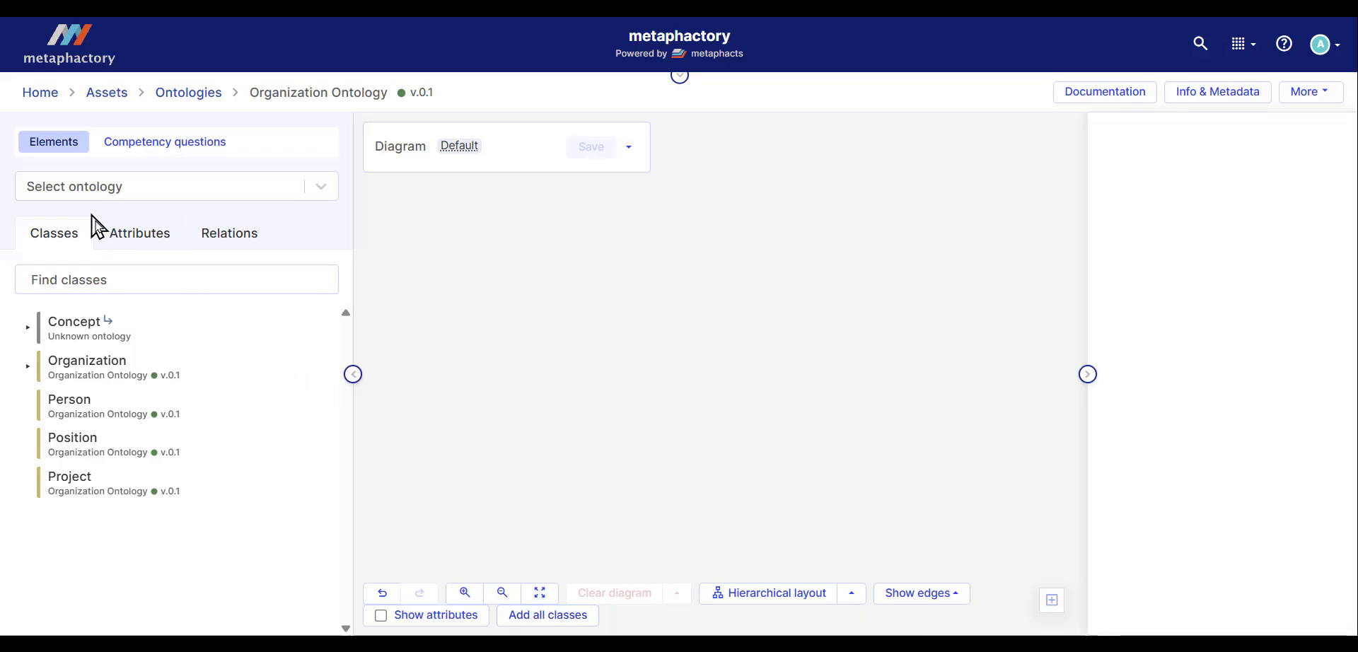
left_click(118, 239)
left_click(234, 237)
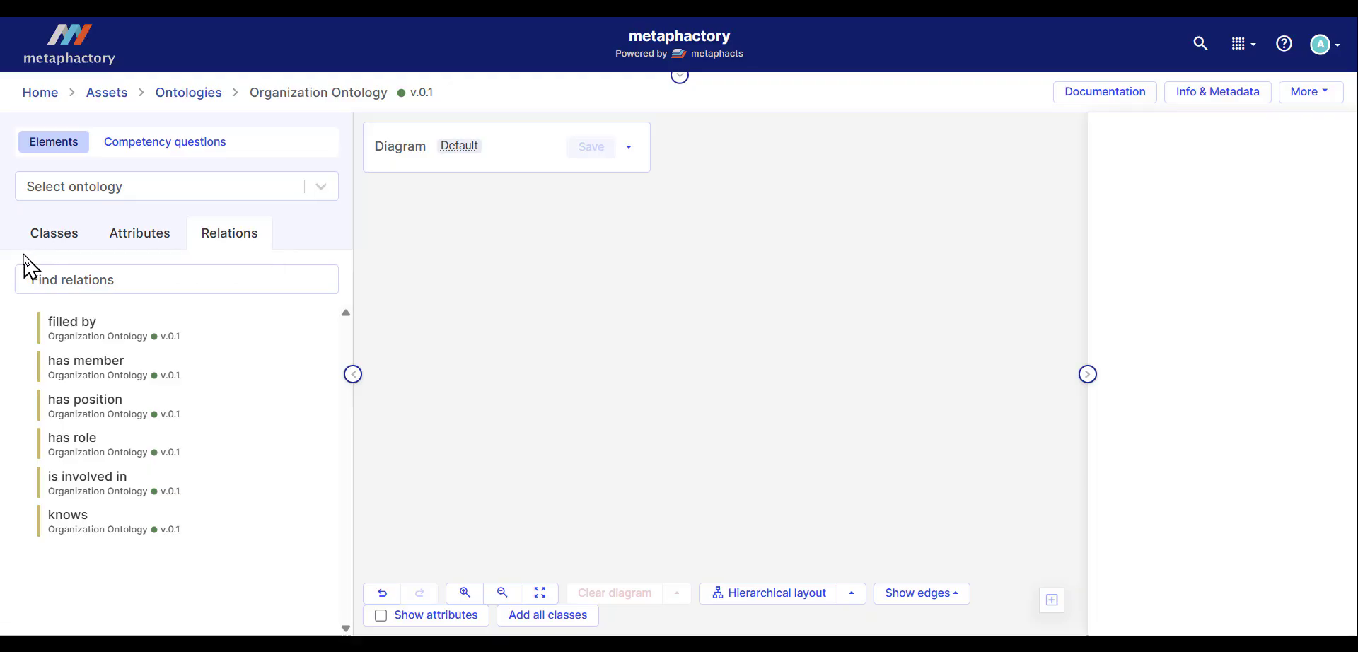
left_click(44, 246)
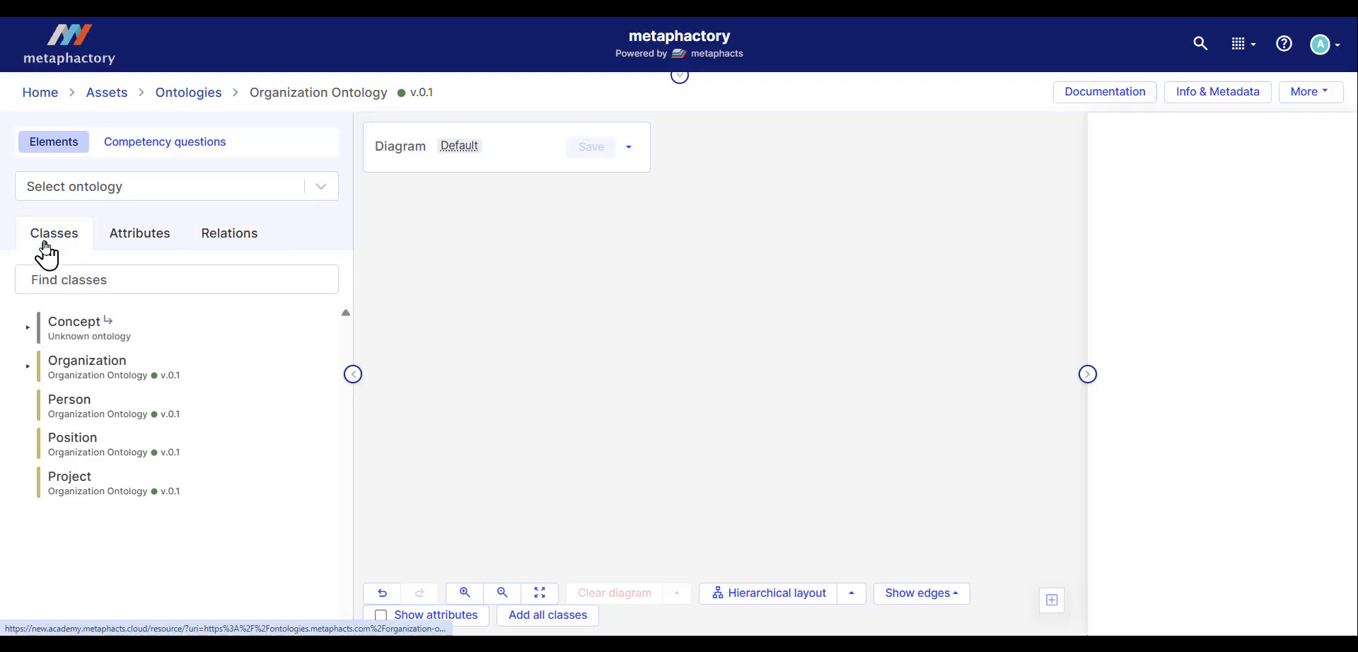
Step: Inspect the Organization class's info, attributes and relations in the details panel
left_click(106, 364)
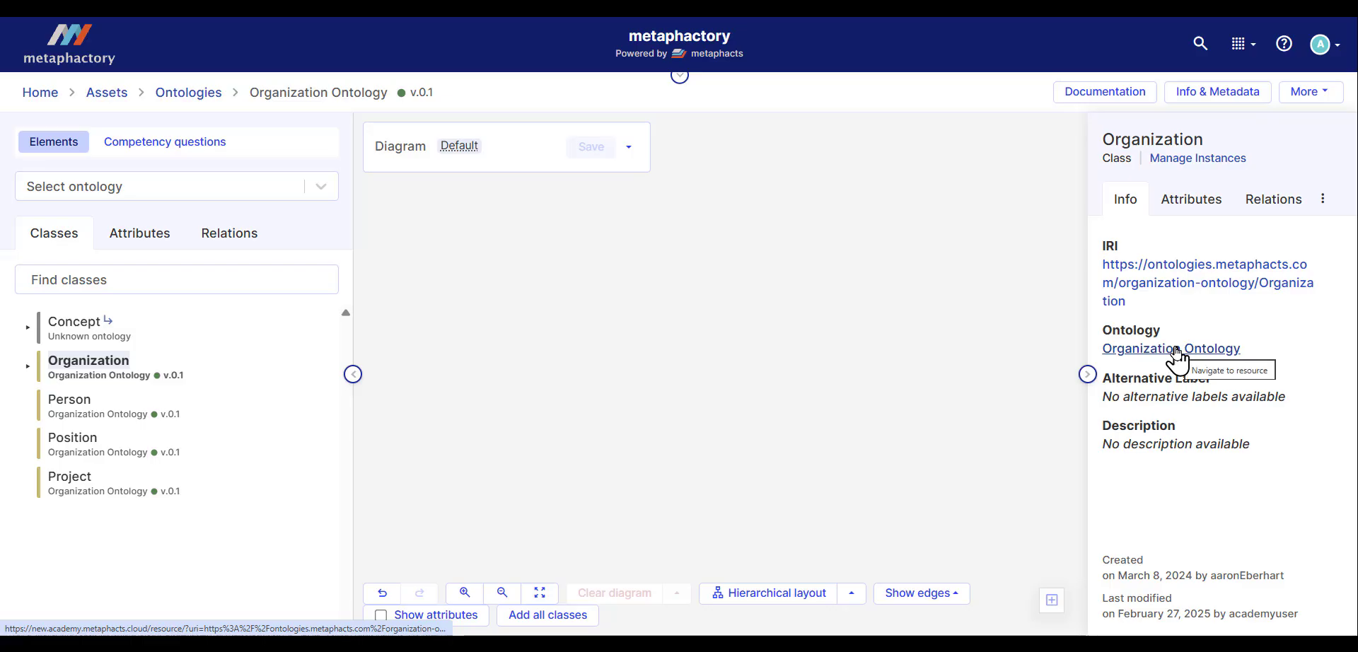
left_click(1188, 215)
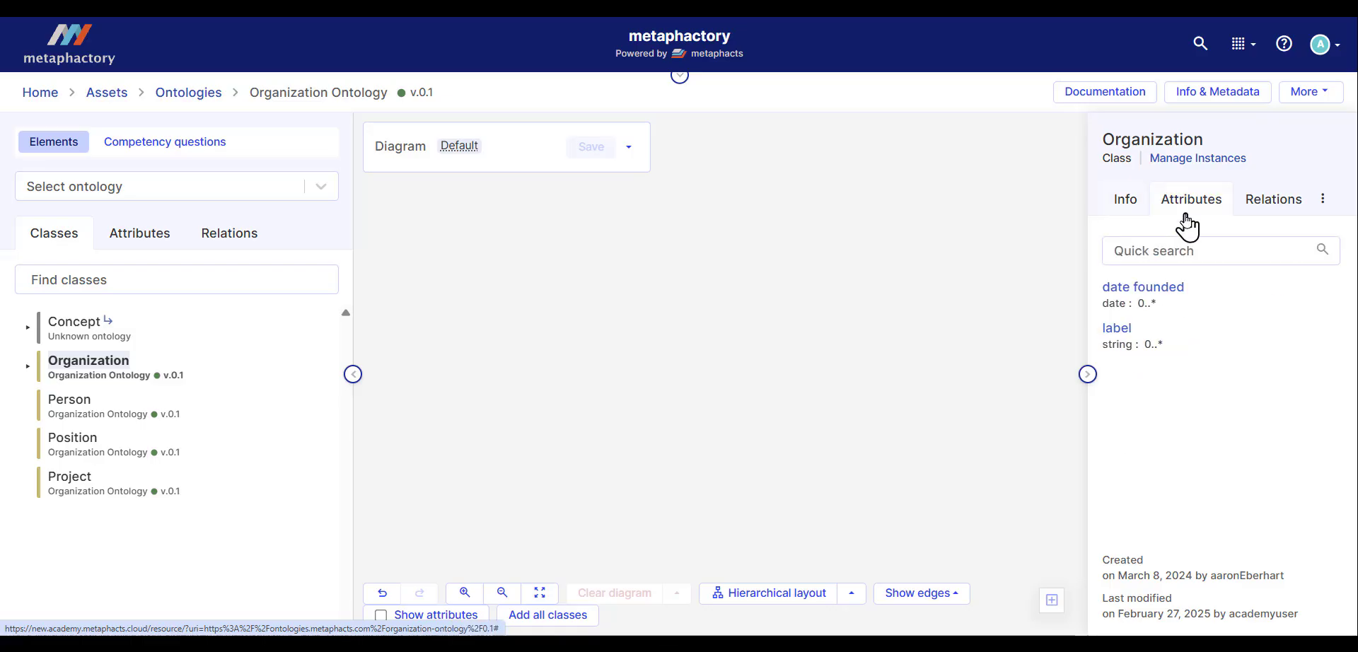
left_click(1285, 207)
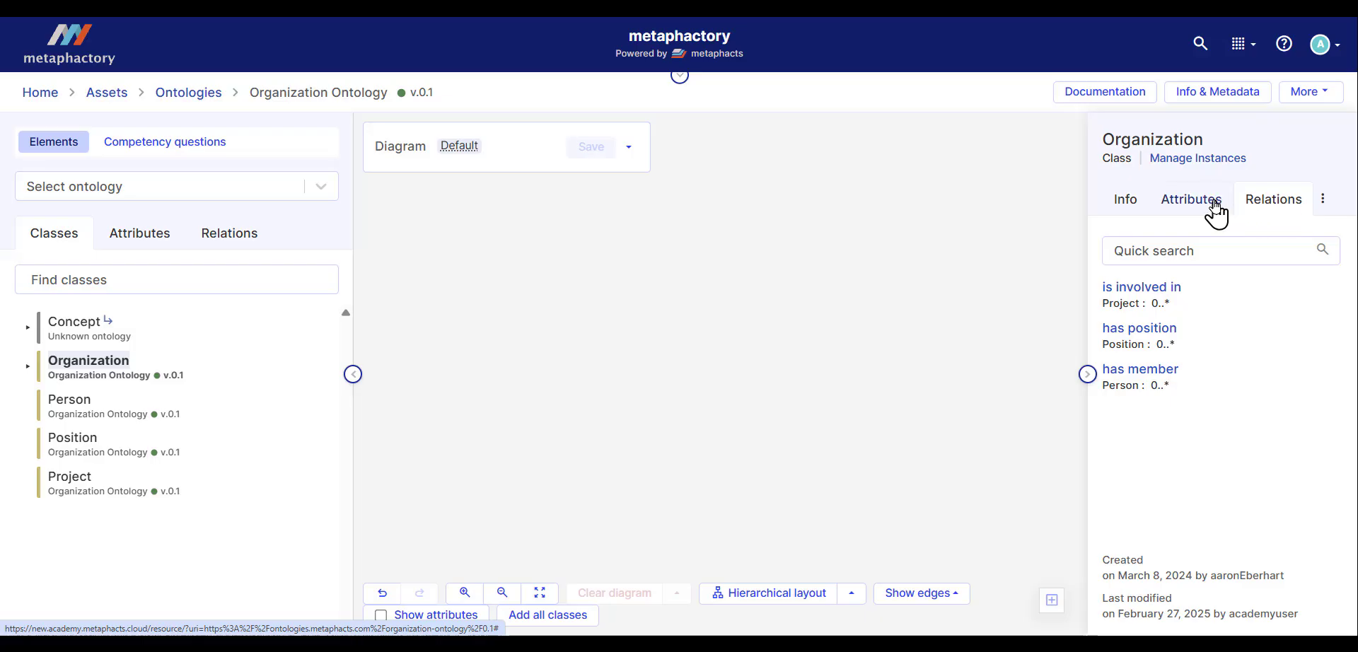
left_click(1201, 225)
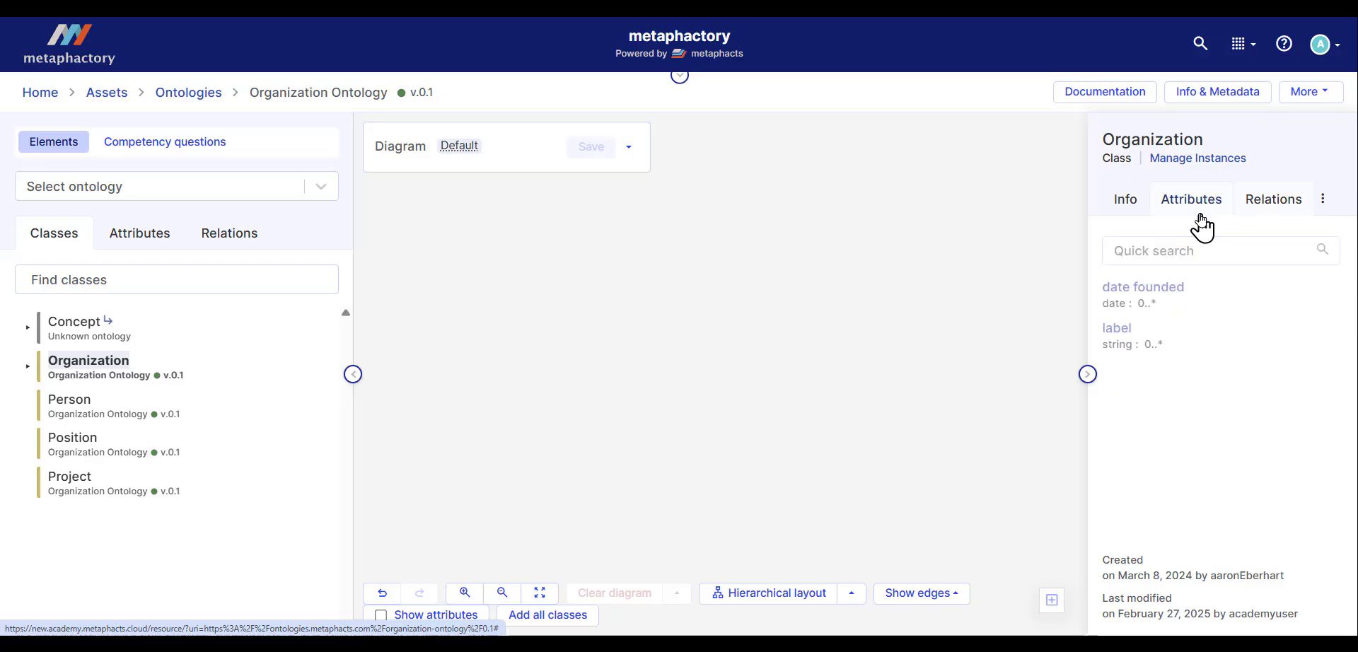
left_click(1119, 213)
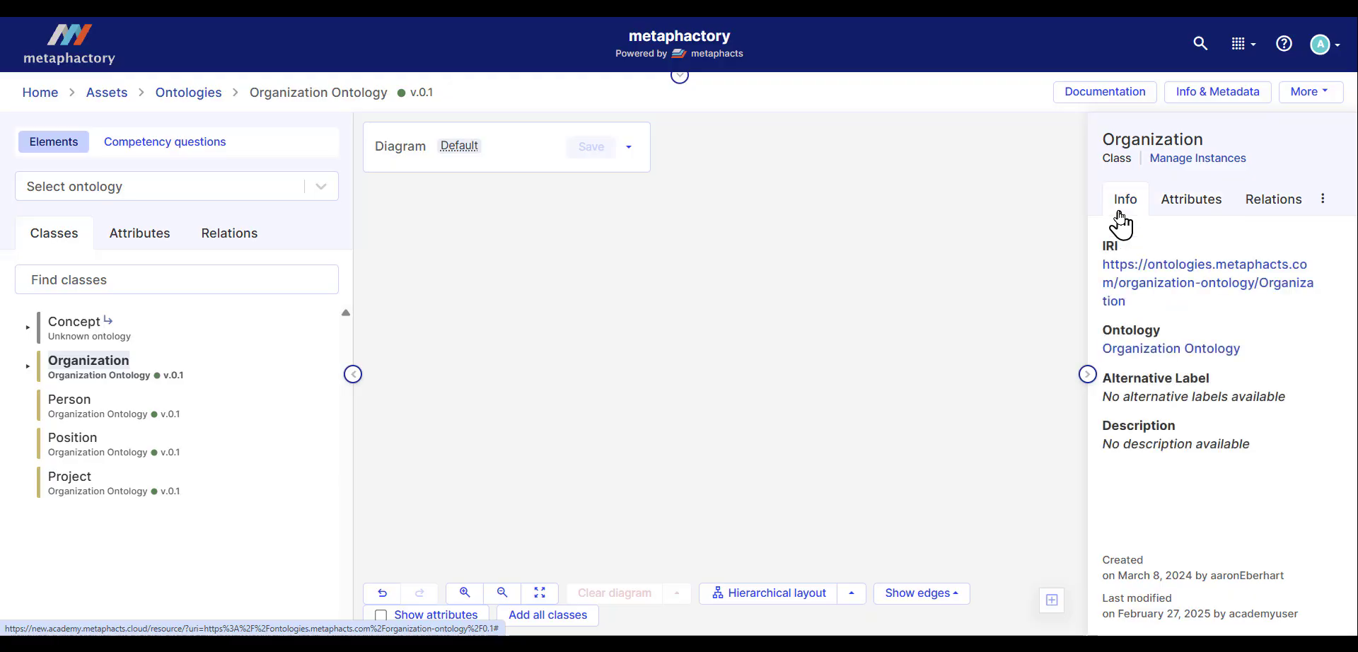
Step: View the instances of the Organization class, then return to the ontology editor
left_click(1178, 164)
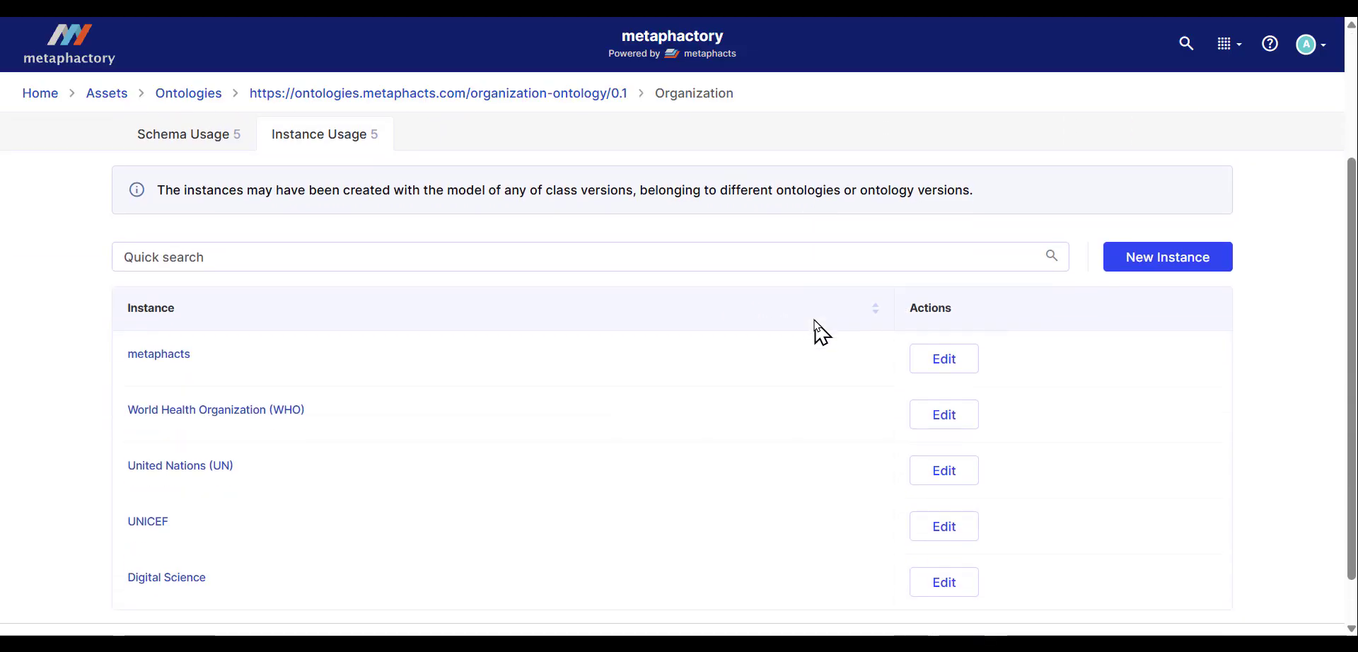
scroll(237, 507, "down", 1)
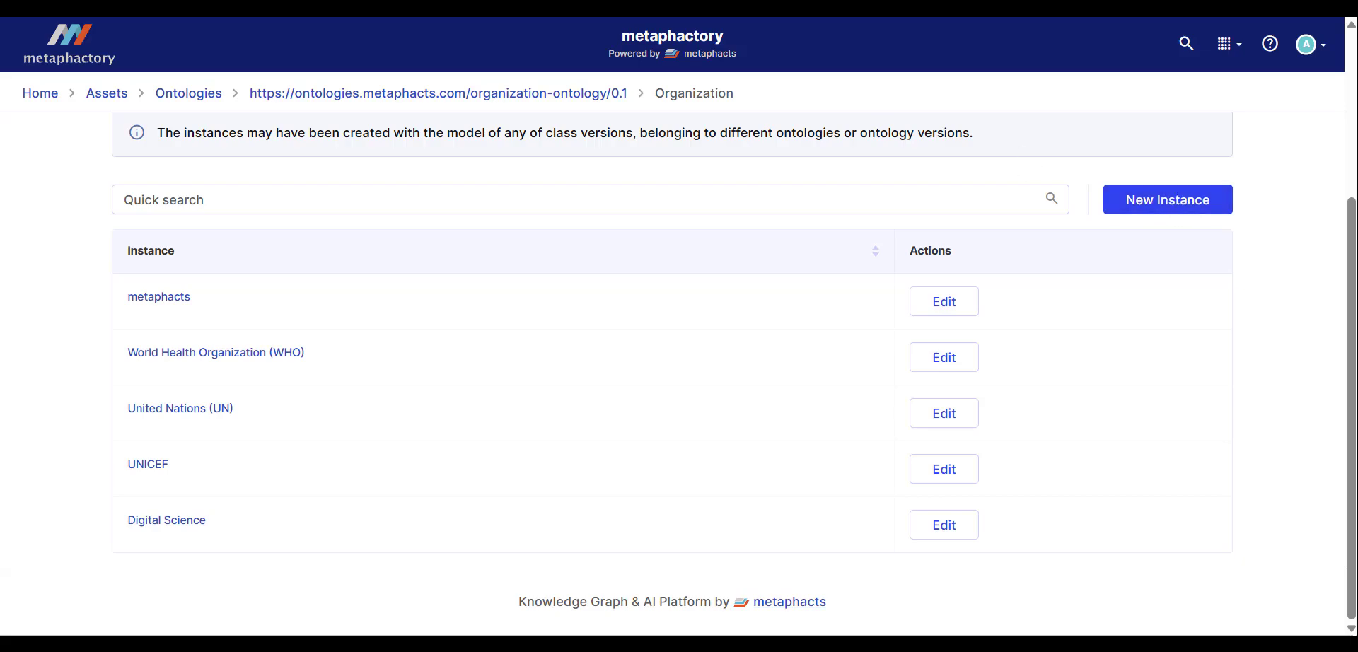
key("alt+Left")
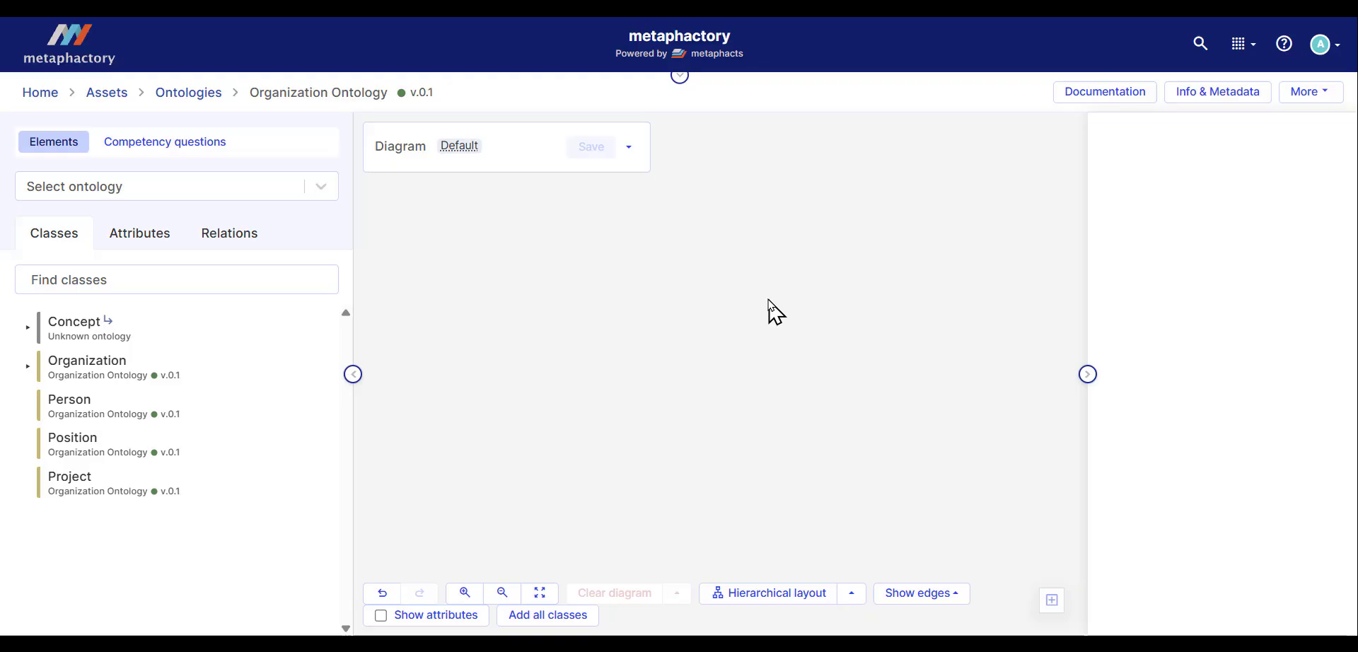
Step: Review the ontology's info and metadata, including the additional metadata section, then close the dialog
left_click(1218, 99)
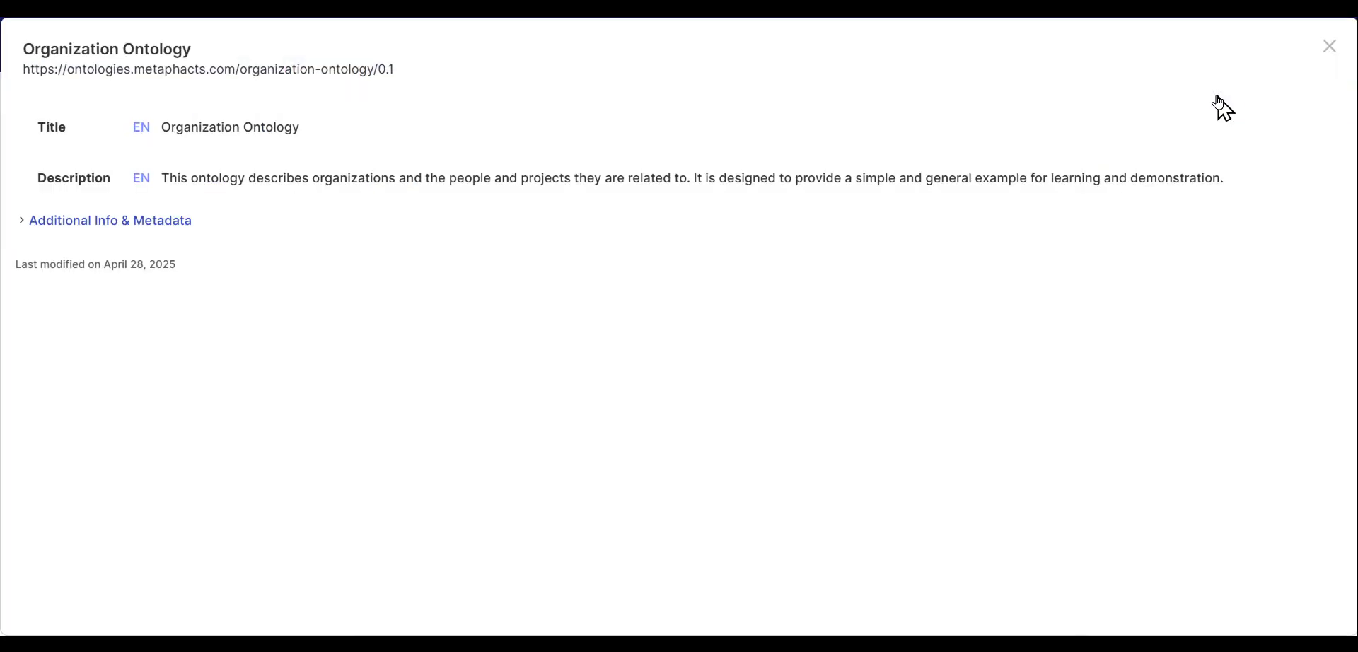
left_click(81, 230)
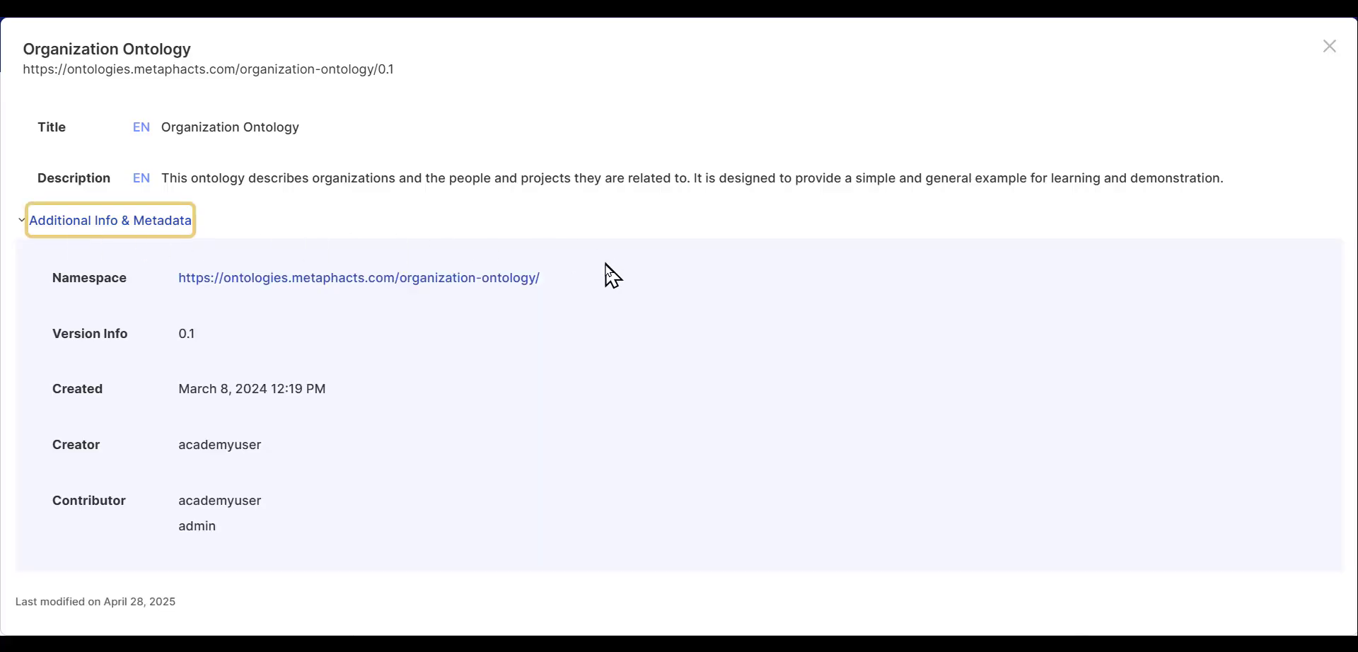
double_click(184, 334)
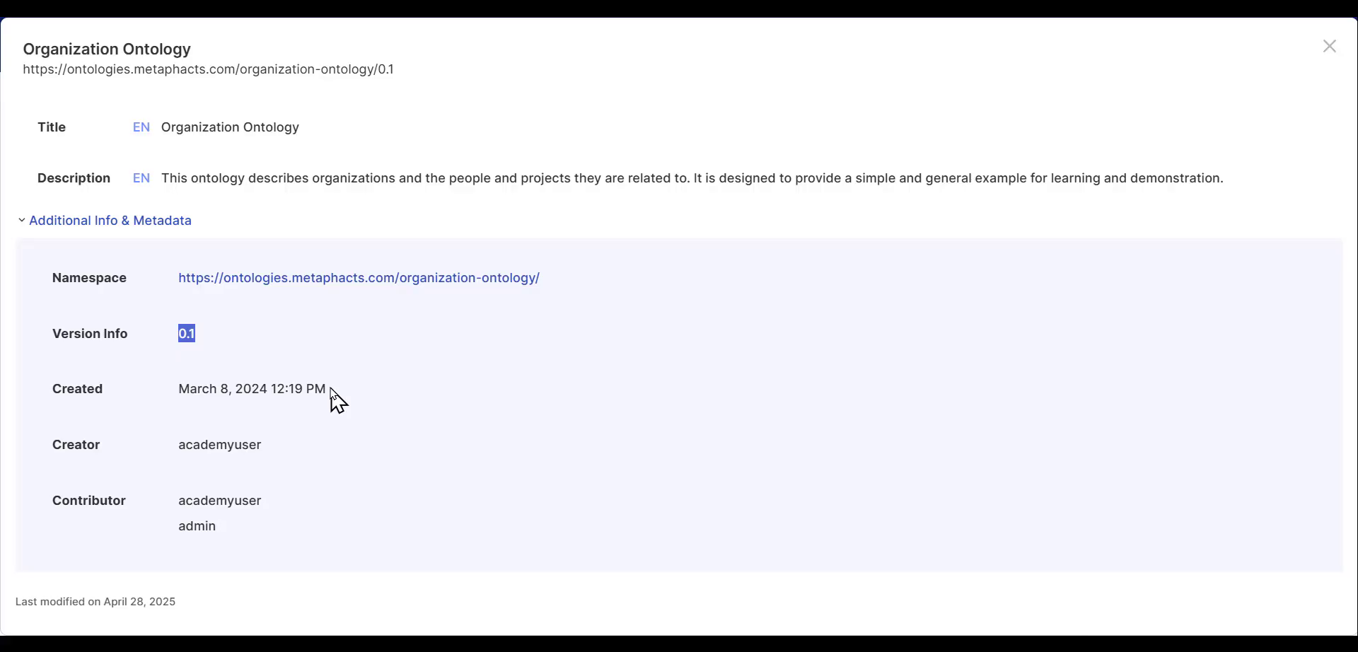
left_click(1326, 48)
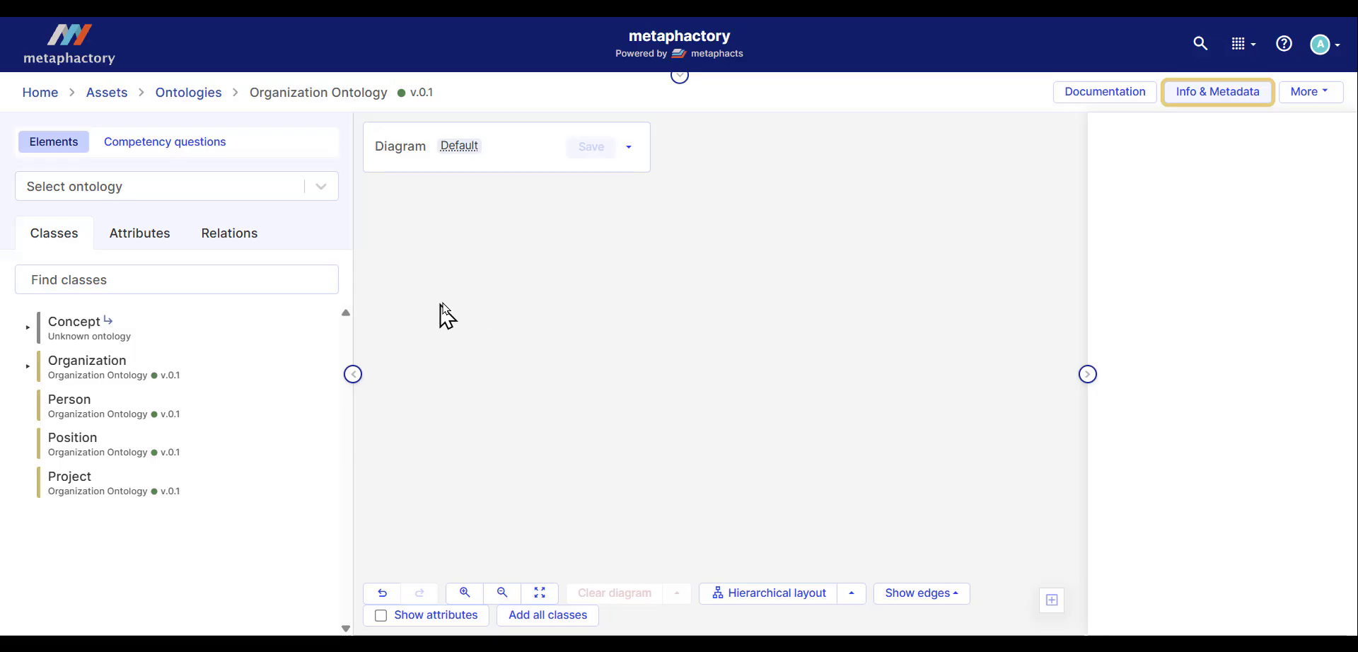
Step: Search classes for "org" and add the Organization class to the diagram
left_click(215, 279)
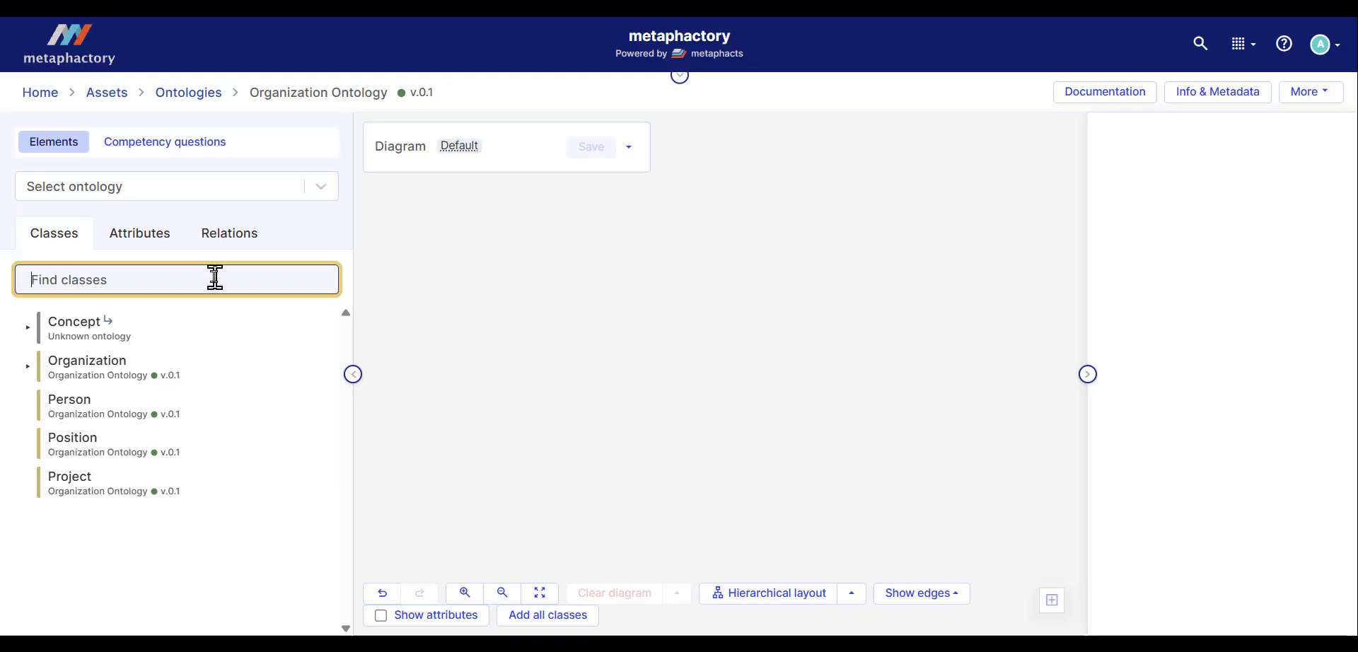
type("or")
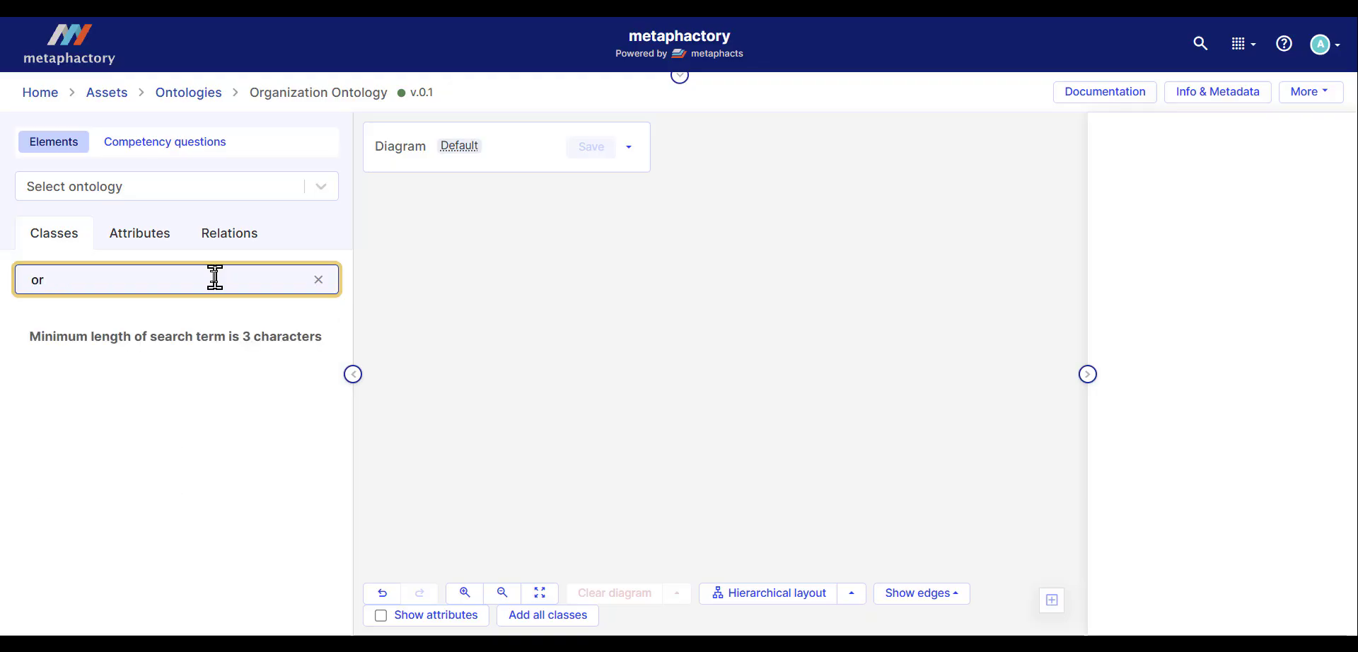
type("g")
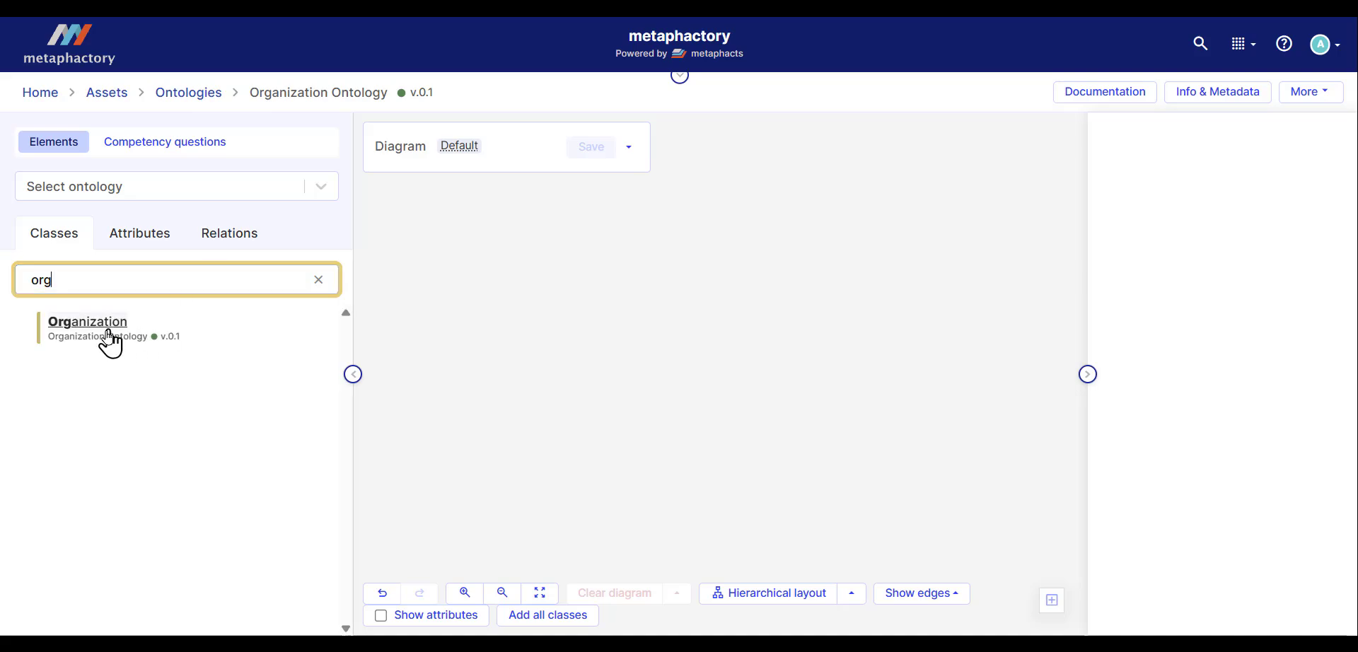
left_click_drag(108, 331, 714, 346)
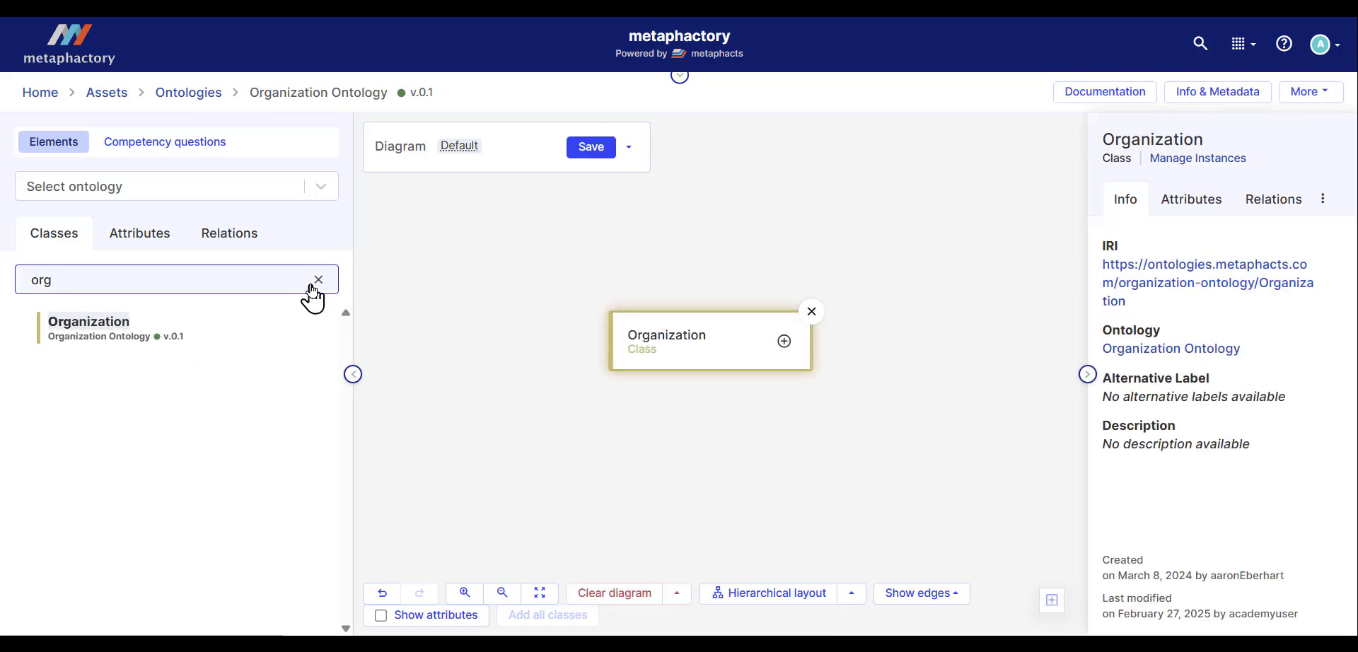
Step: Search classes for "per" and add the Person class to the diagram below Organization
left_click(318, 280)
left_click(242, 282)
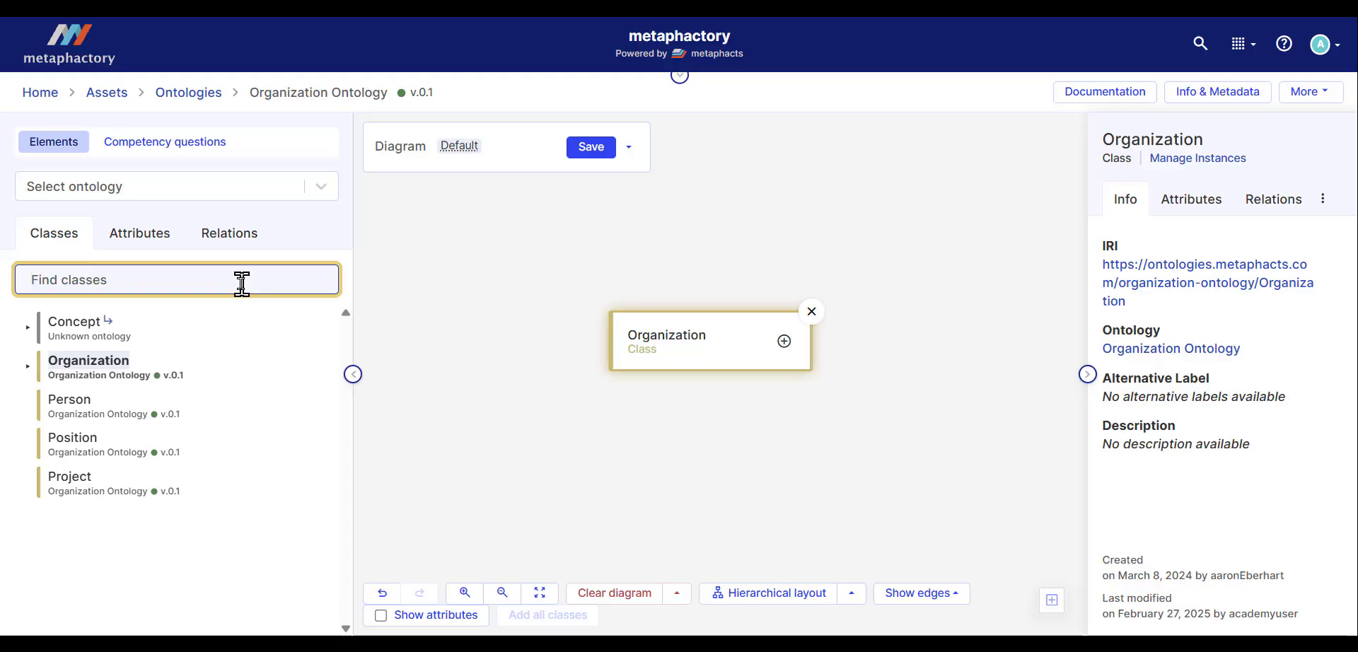
type("per")
left_click_drag(94, 333, 530, 468)
Step: Search classes for "com" and add the Company class to the diagram above Organization
left_click(319, 279)
left_click(245, 280)
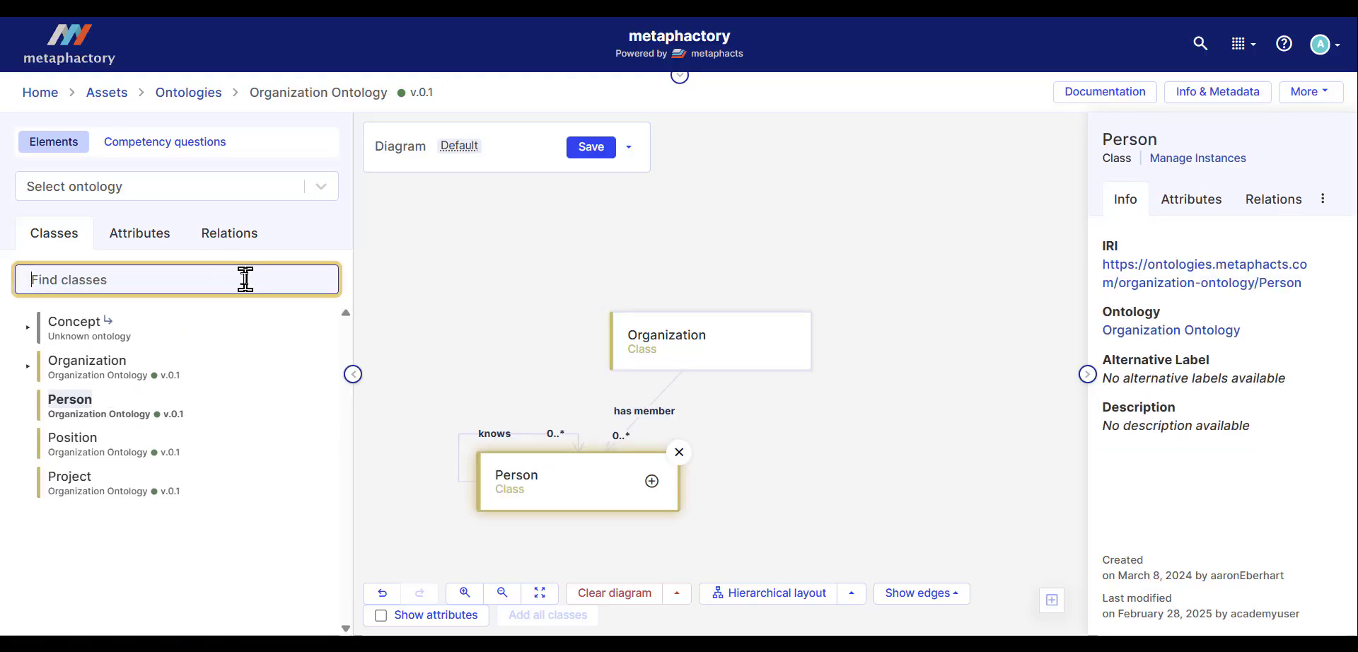
type("com")
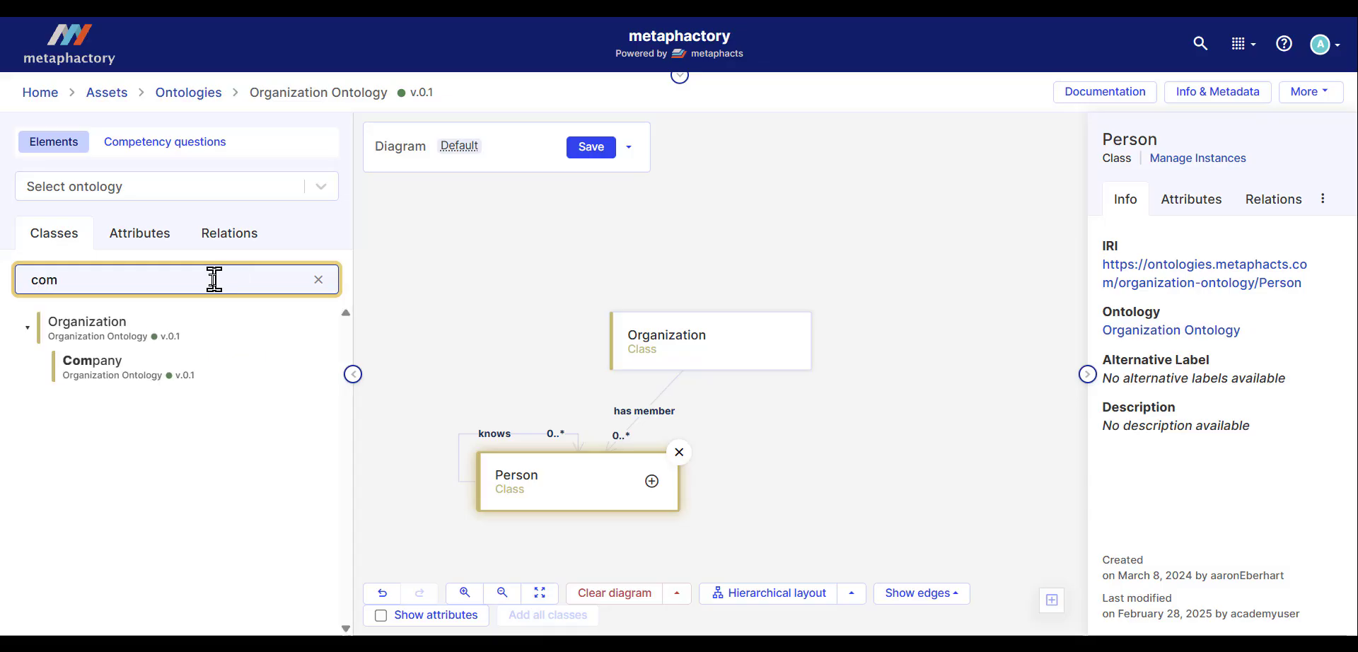
left_click_drag(102, 370, 495, 222)
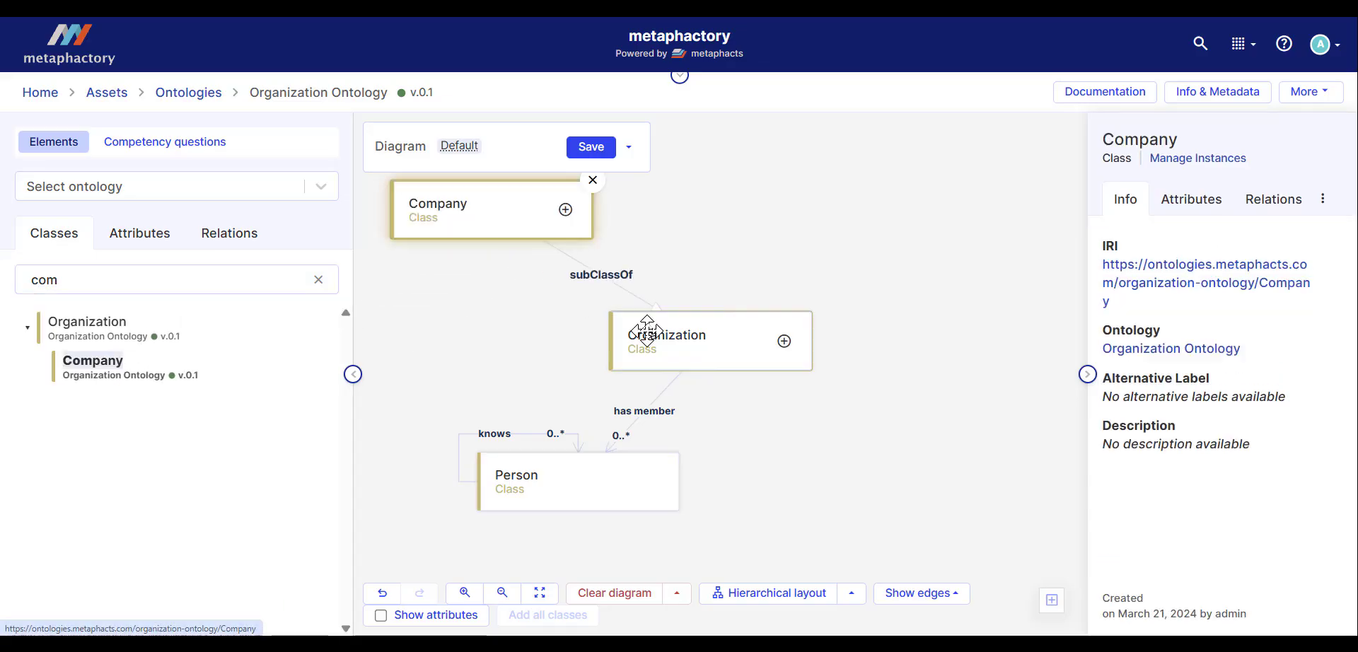
Step: Reposition Organization and Person, then expand all of Person's connections onto the diagram
left_click_drag(686, 323, 785, 303)
left_click_drag(536, 486, 566, 488)
scroll(634, 347, "down", 1)
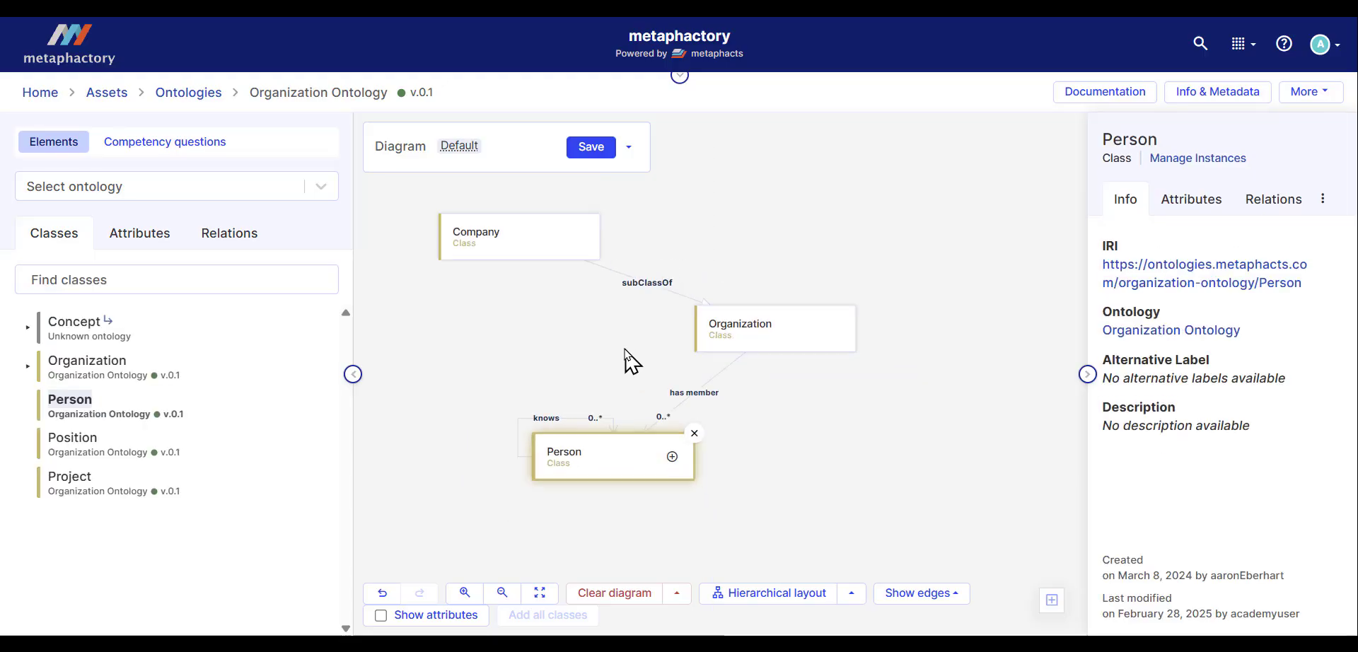
scroll(630, 354, "down", 1)
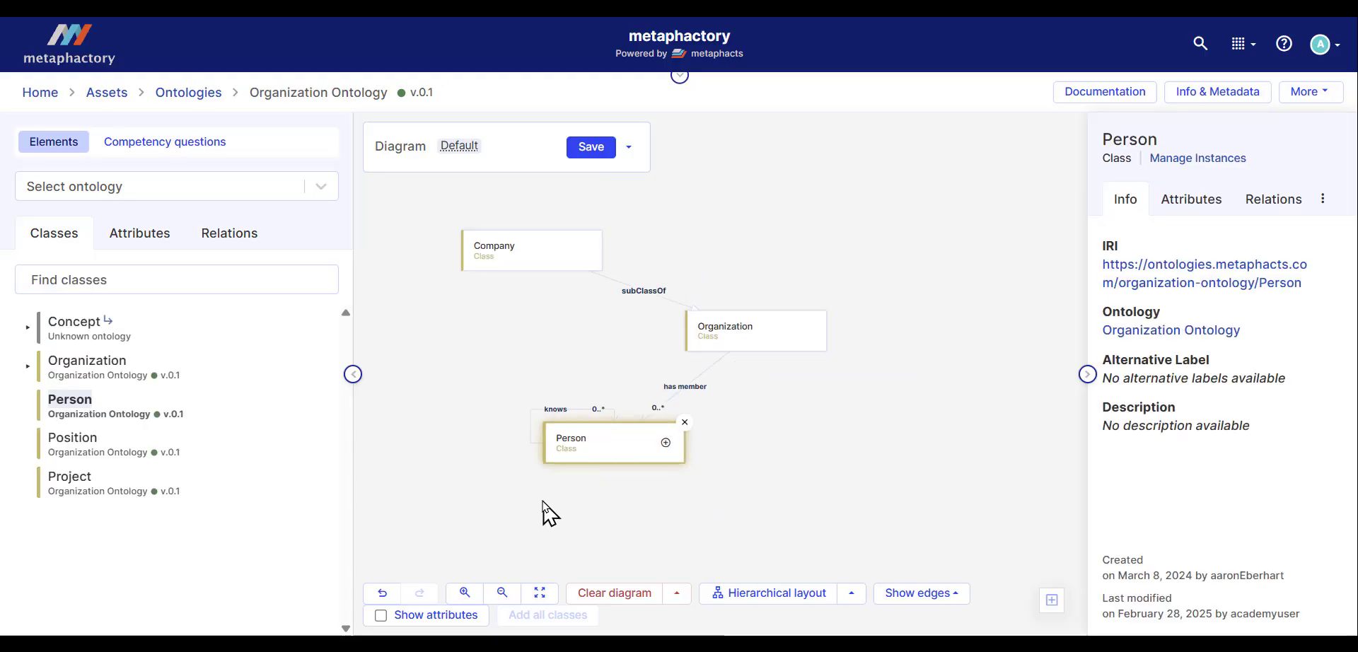
left_click(665, 443)
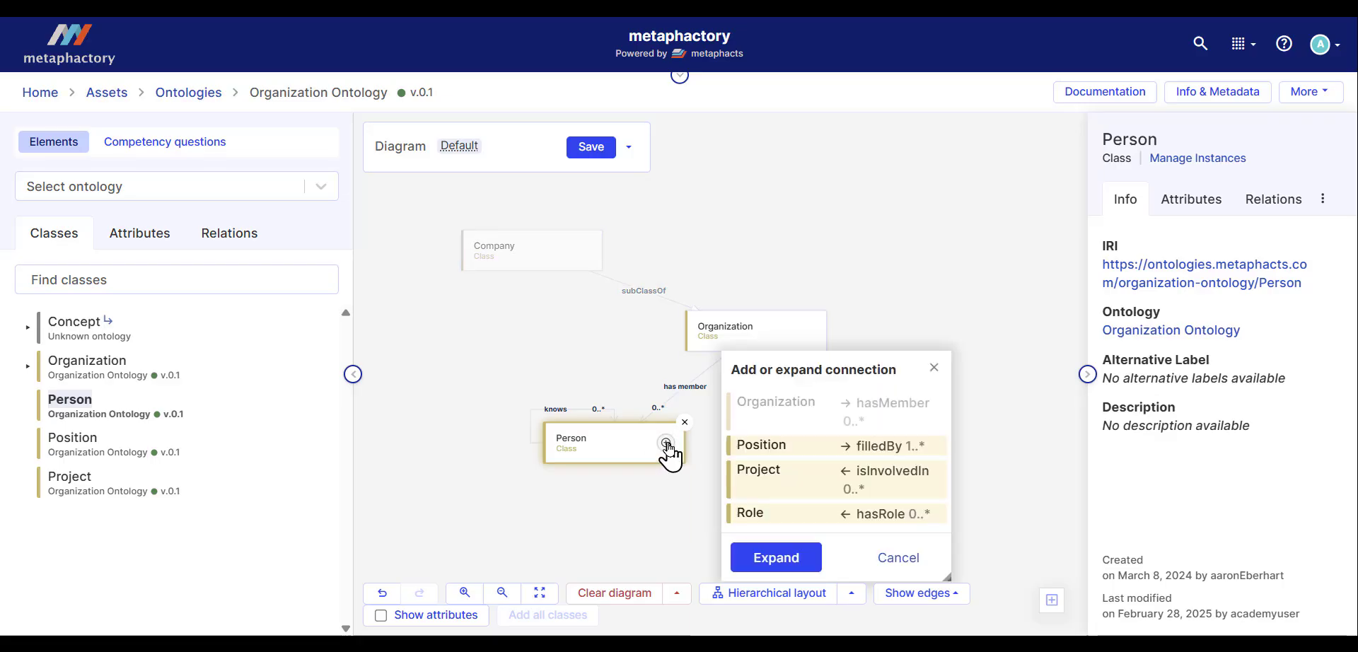
left_click(776, 559)
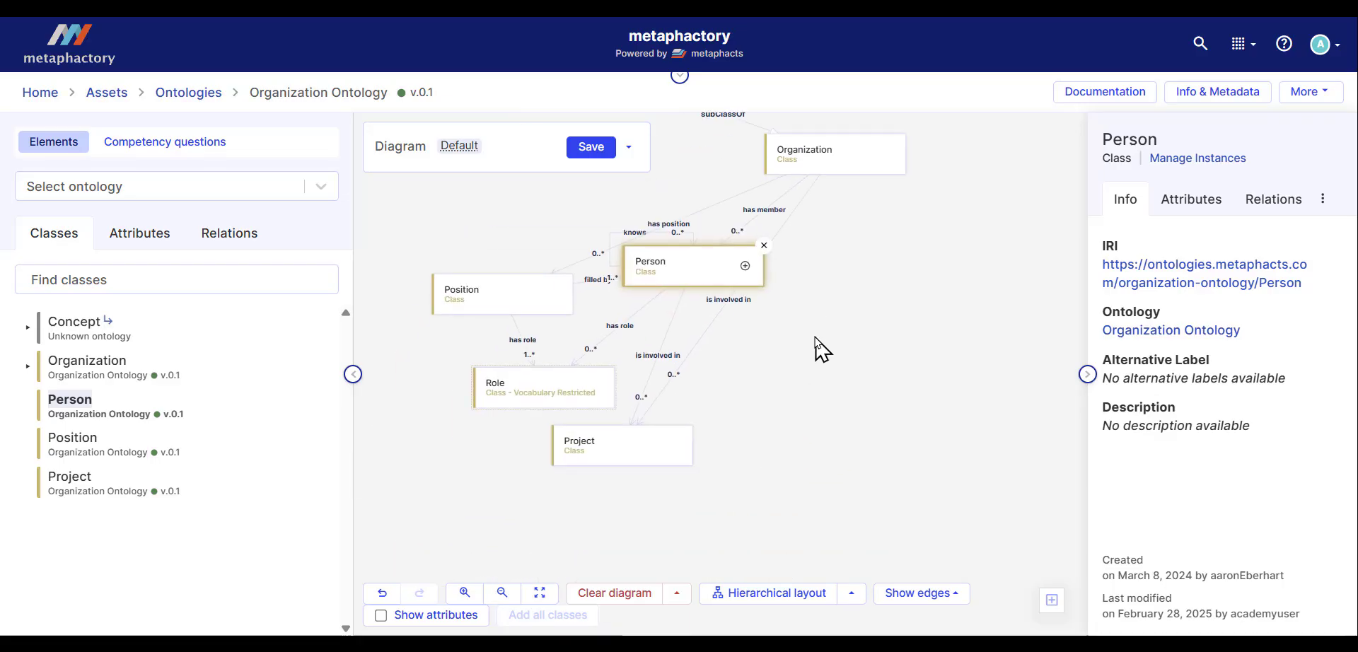
Step: Rearrange the Project, Role, Position and Company boxes into a tidy diagram layout
left_click_drag(626, 463, 866, 445)
left_click_drag(559, 394, 523, 427)
left_click_drag(707, 346, 751, 426)
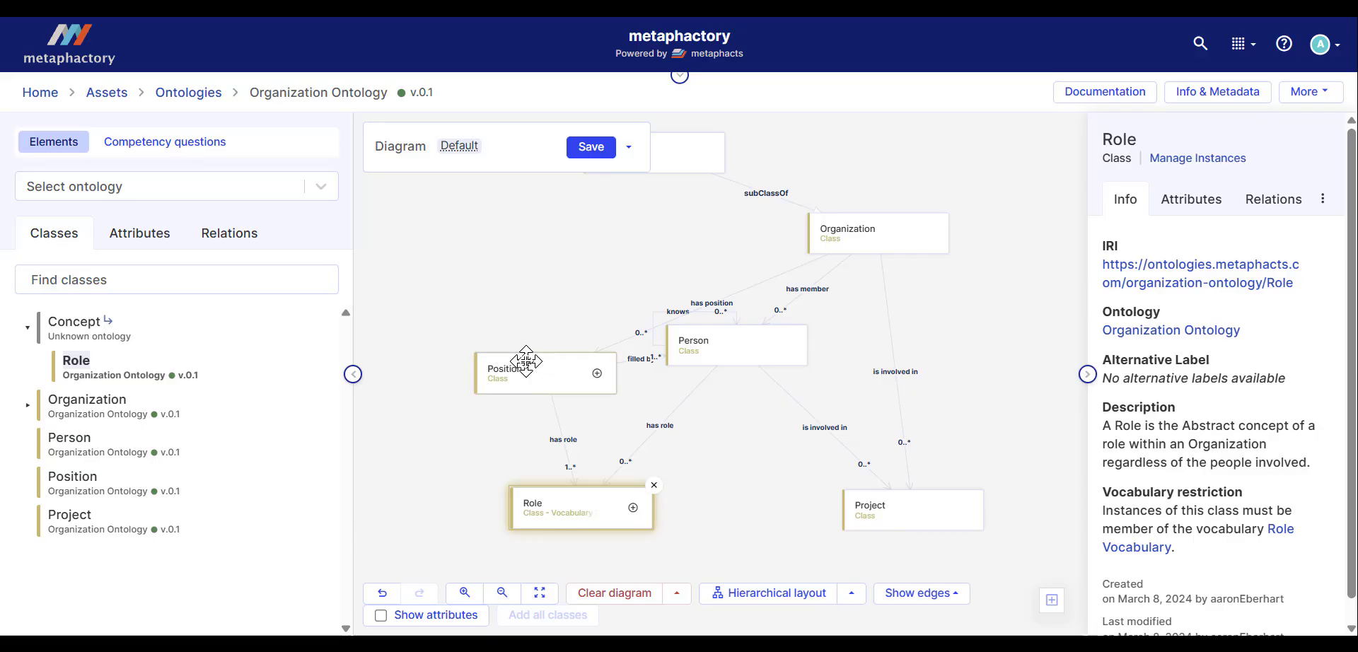
left_click_drag(528, 370, 473, 342)
scroll(564, 288, "up", 1)
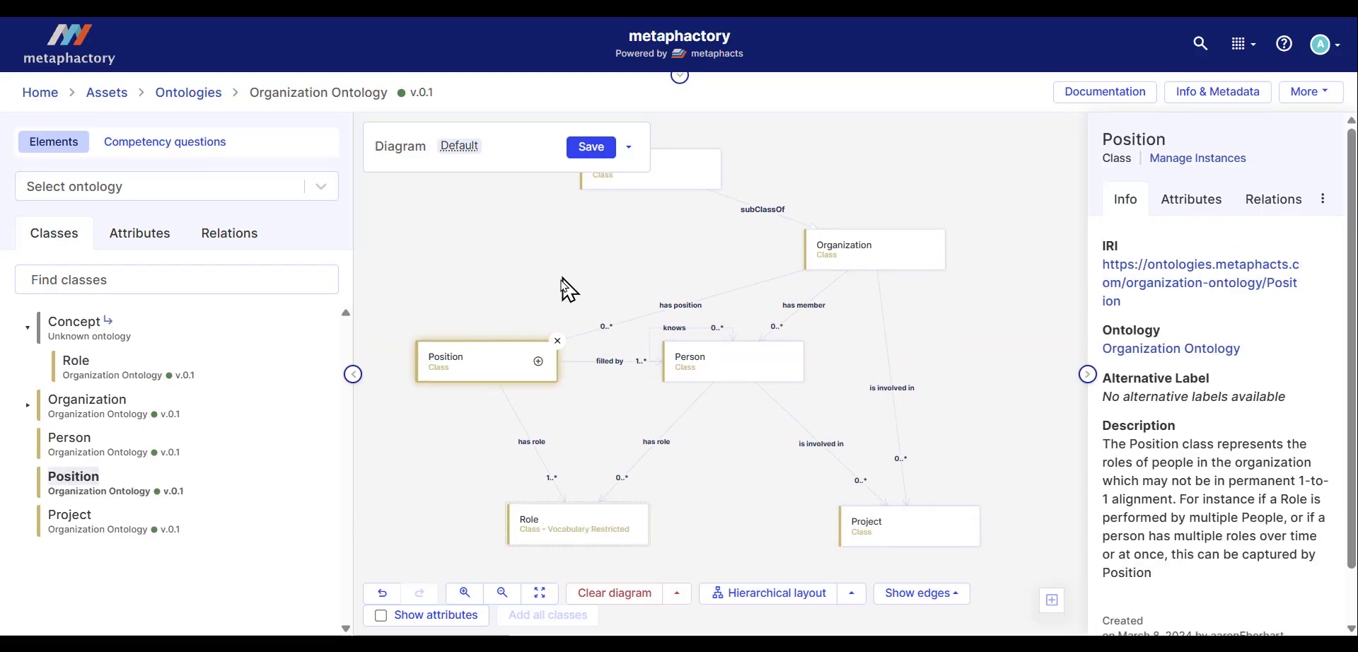
left_click_drag(629, 203, 562, 210)
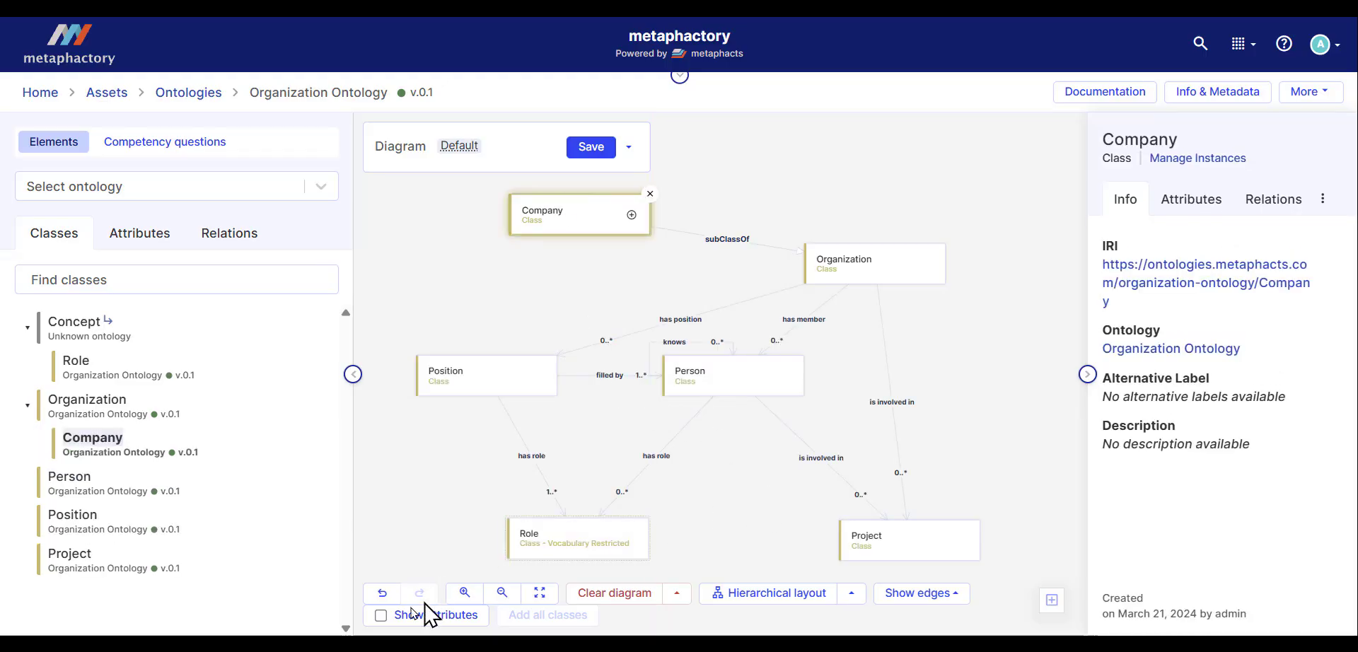
Step: Show class attributes on the diagram and save the diagram
left_click(381, 616)
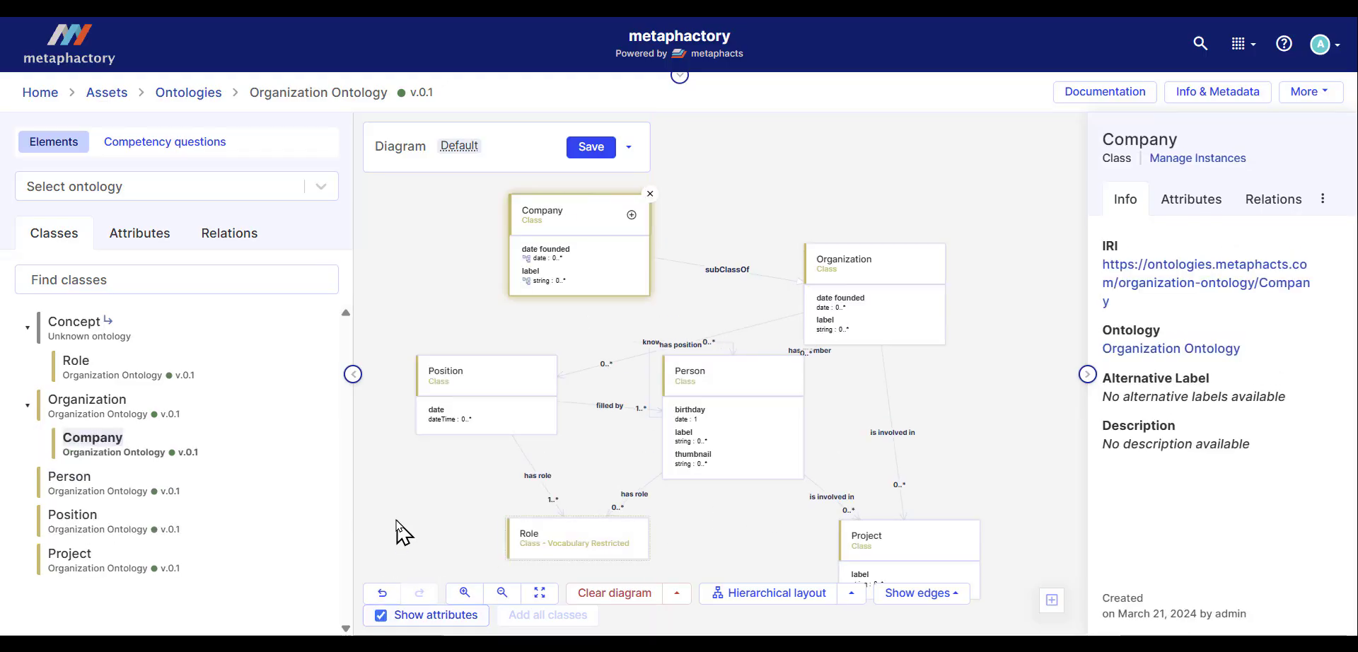
left_click_drag(403, 487, 403, 493)
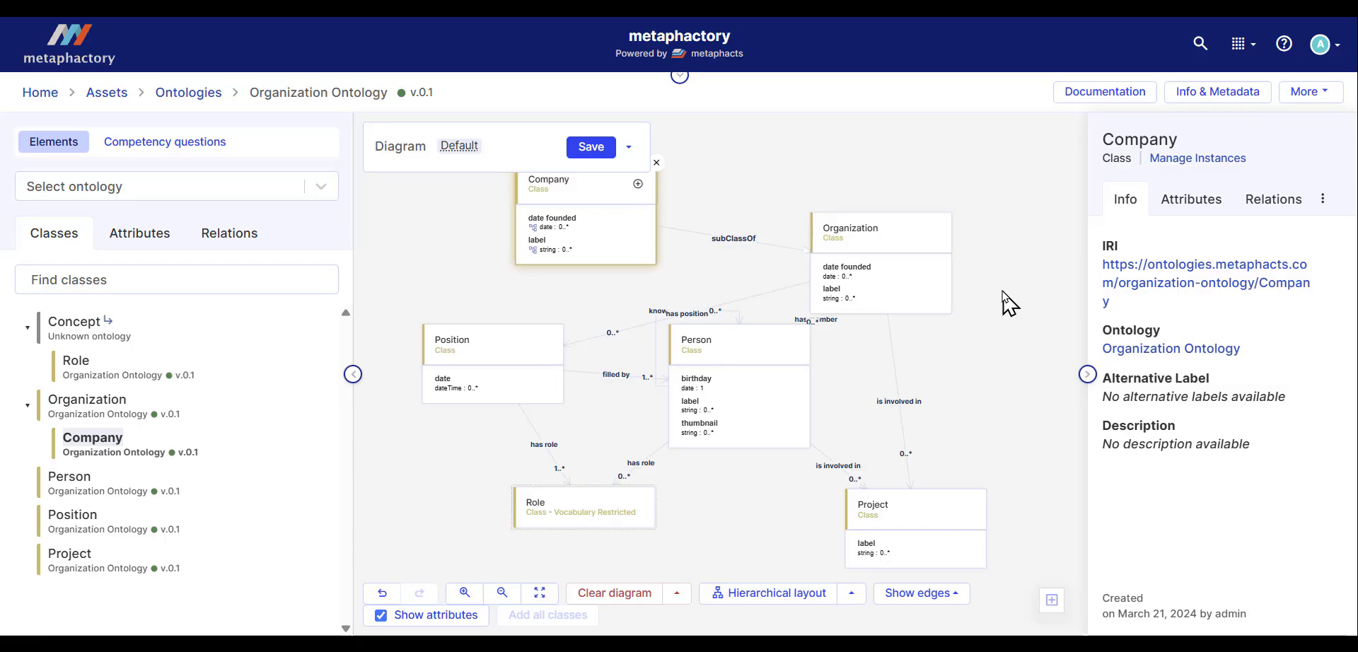
left_click(591, 147)
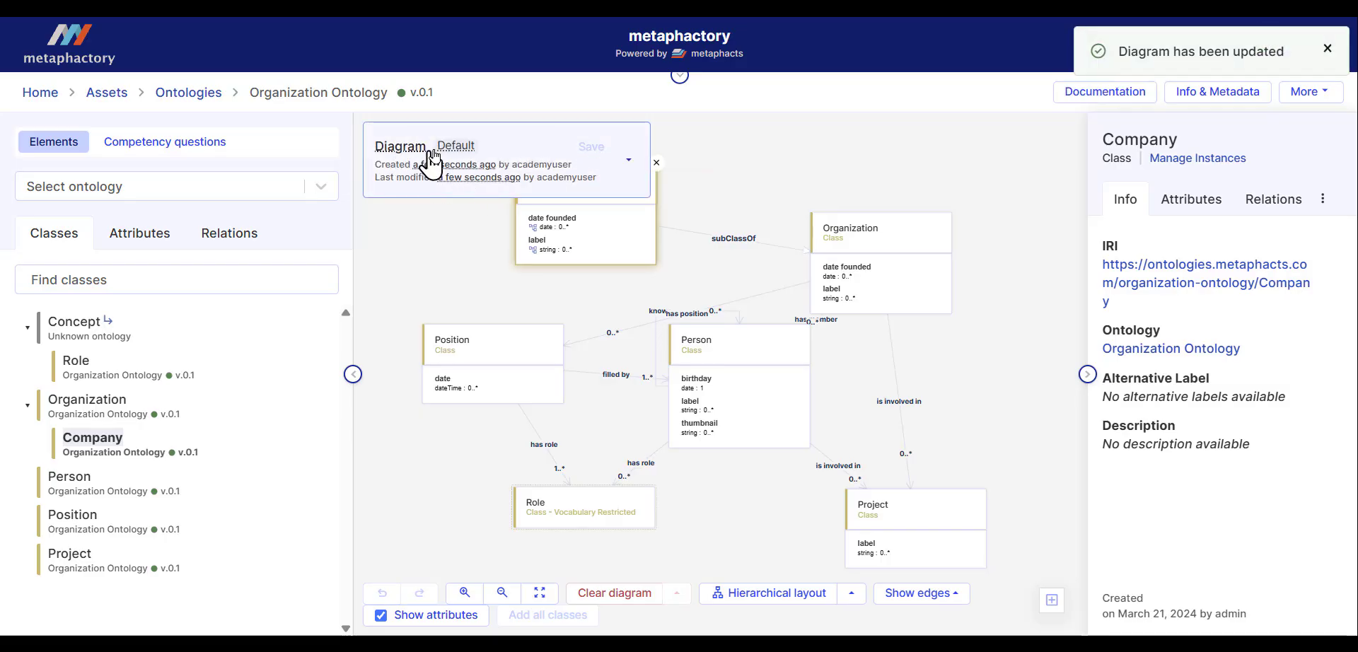
Step: Open the diagram options menu to review its create, save, import and export choices, then close it
mouse_move(450, 157)
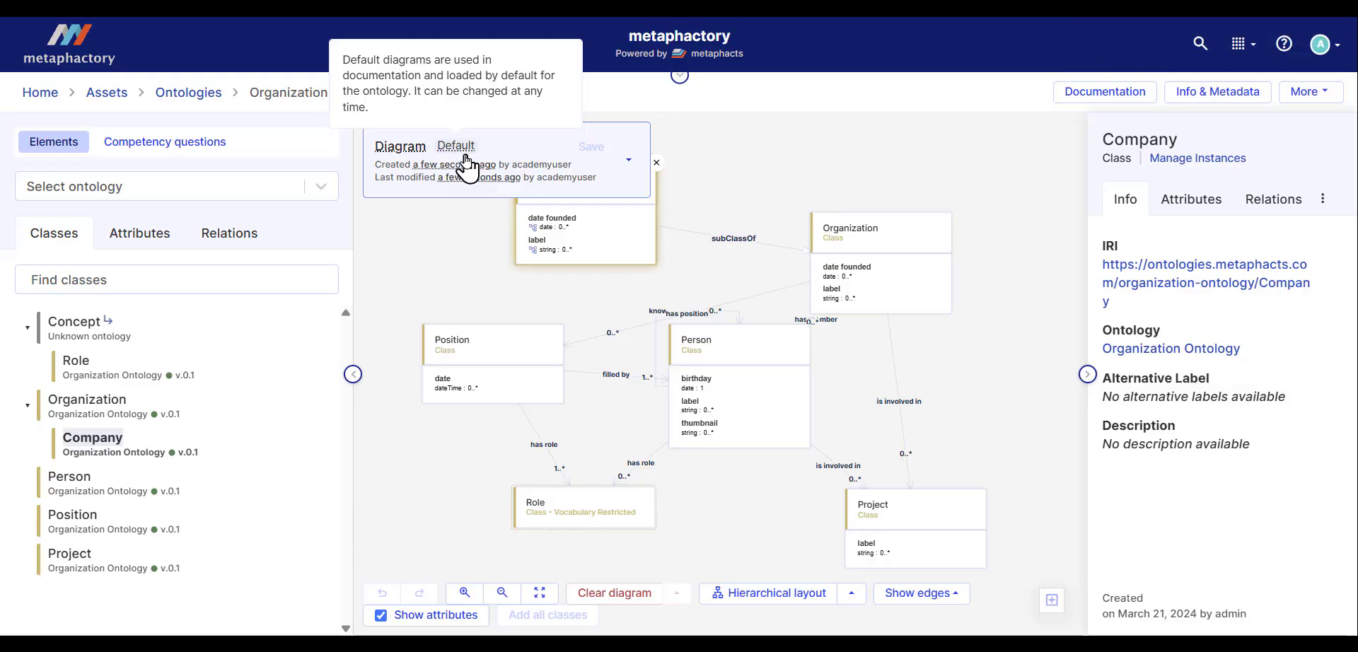
left_click(629, 160)
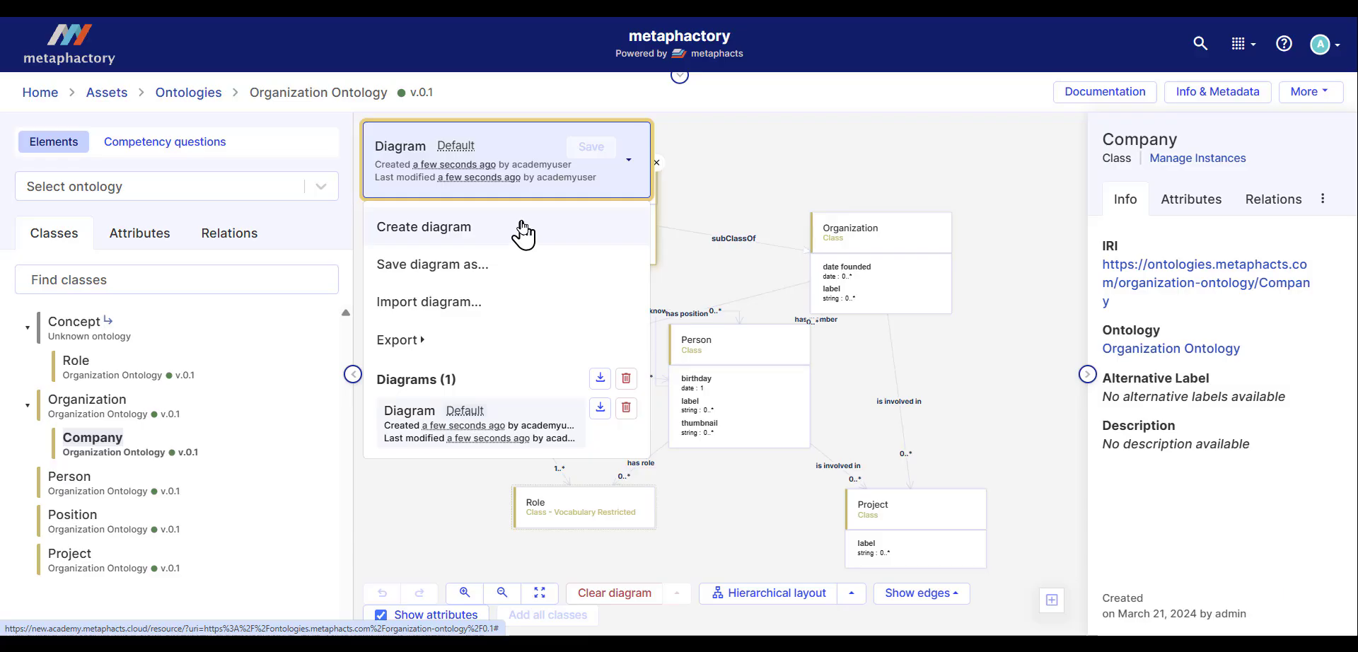
left_click(762, 179)
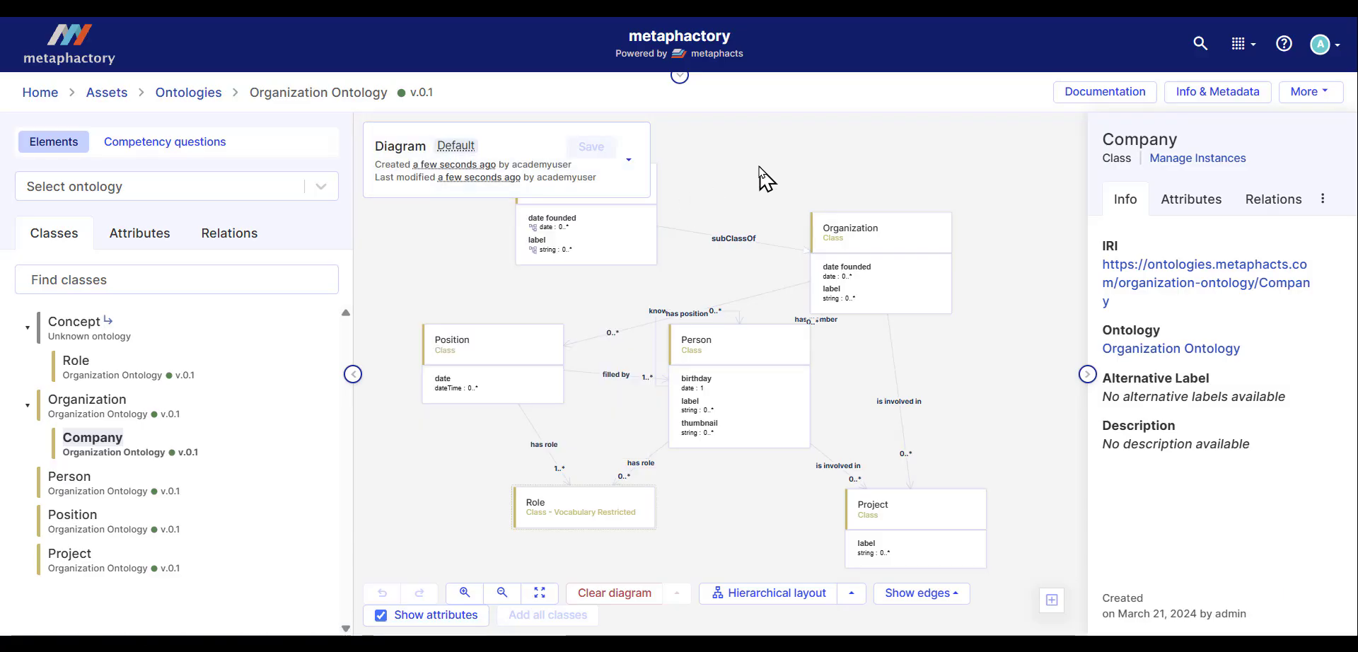